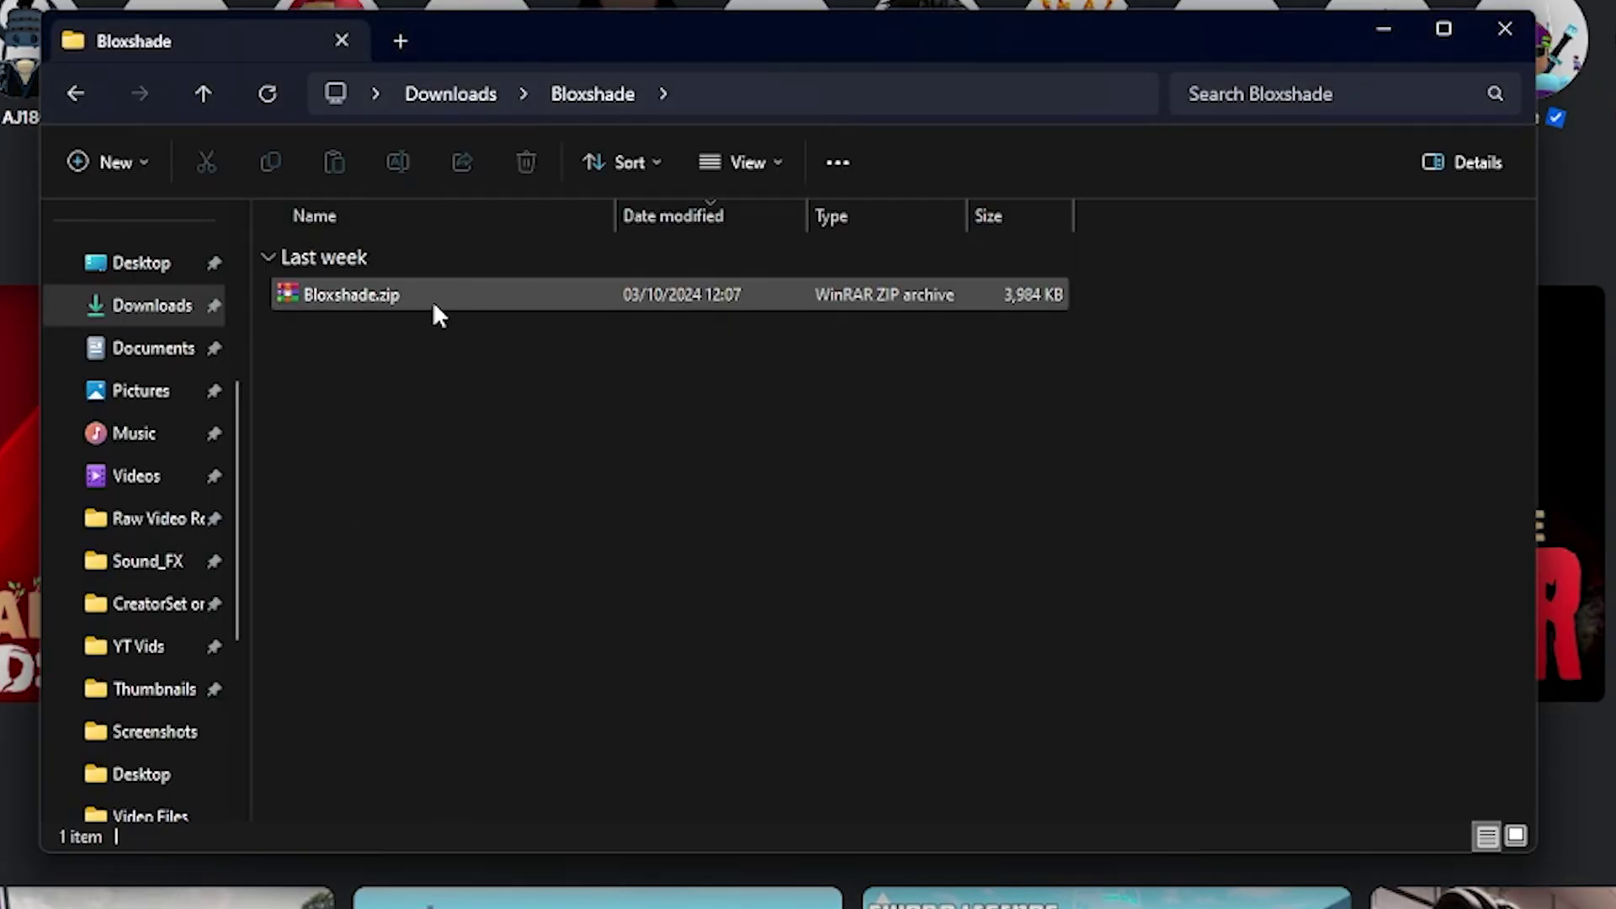
# Extract Bloxshade.zip with WinRAR and launch Setup - Bloxshade.exe from the extracted files
pyautogui.click(370, 303)
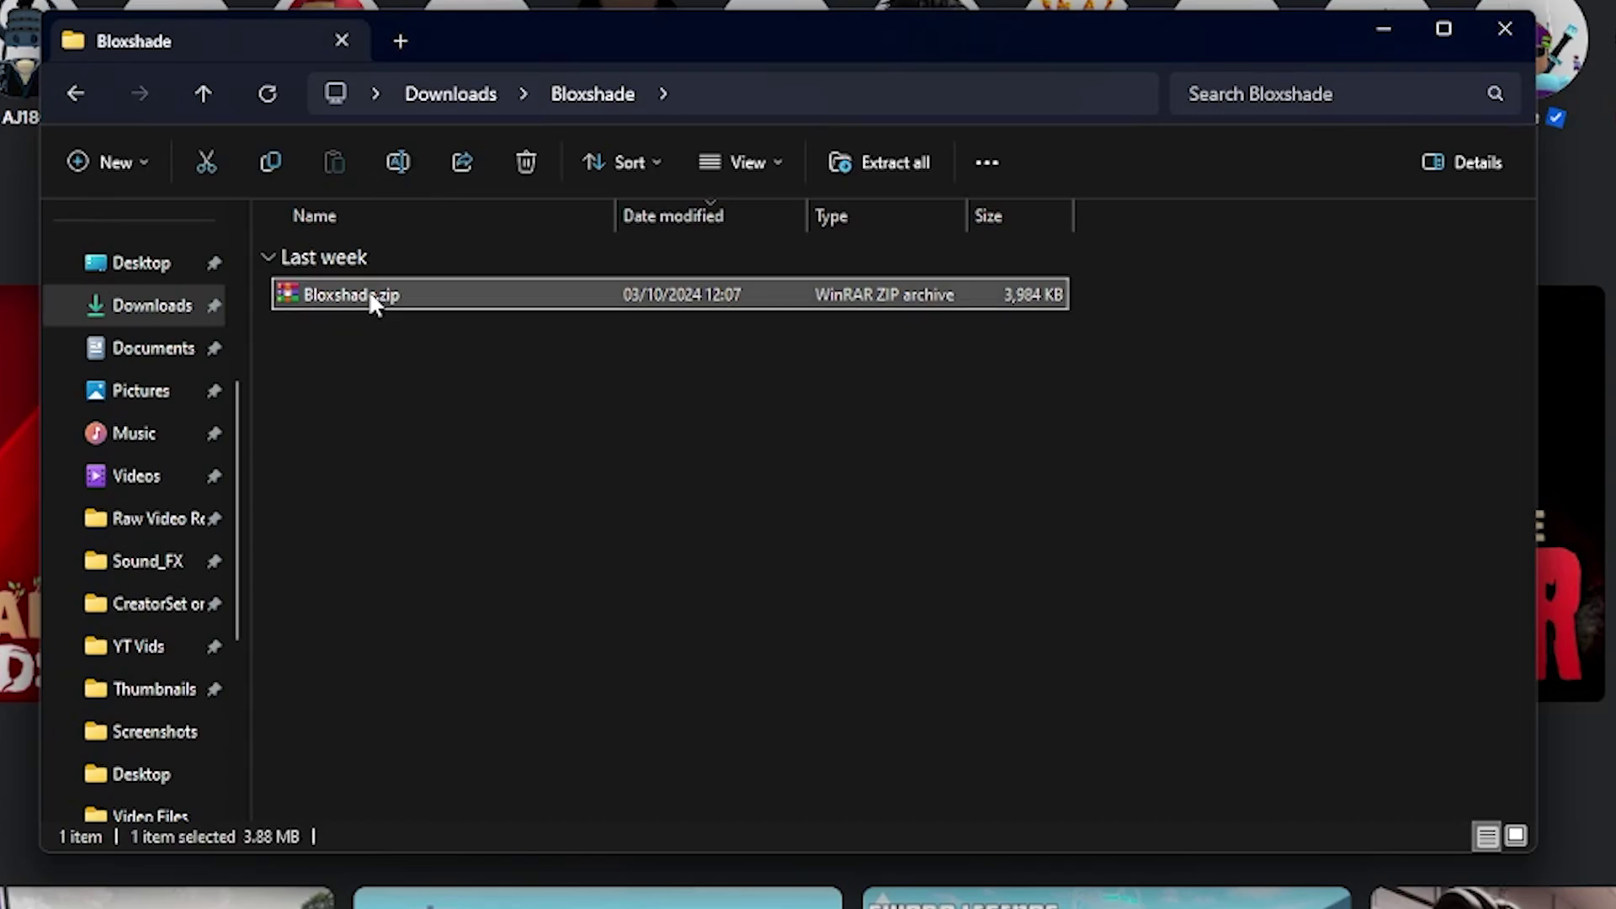
pyautogui.rightClick(374, 303)
pyautogui.moveTo(460, 820)
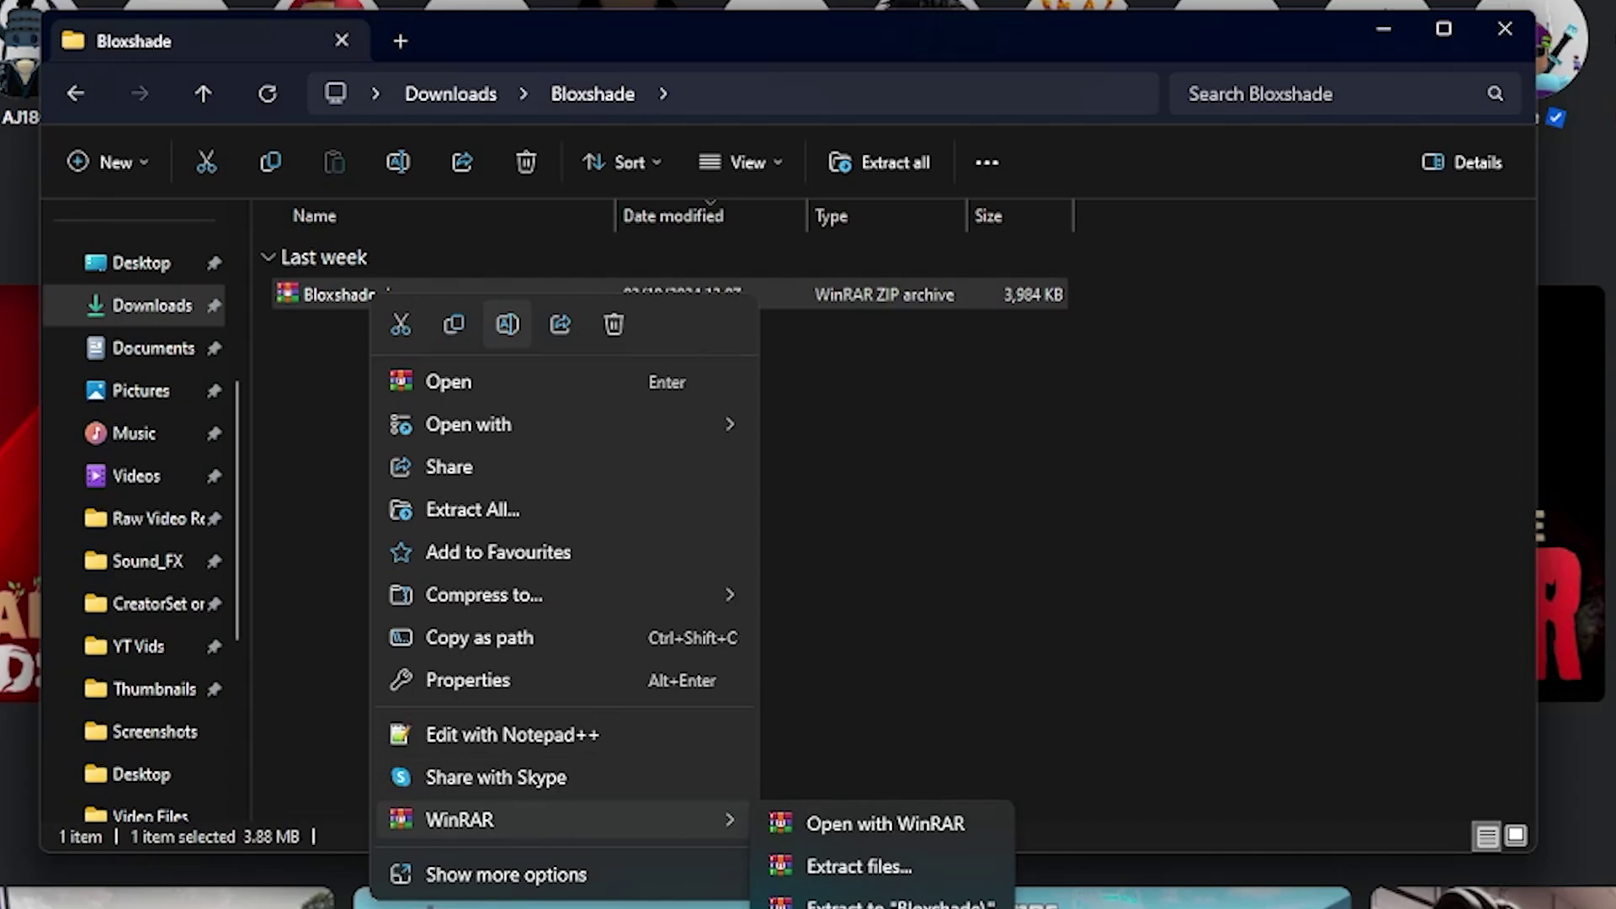
pyautogui.click(884, 900)
pyautogui.doubleClick(404, 367)
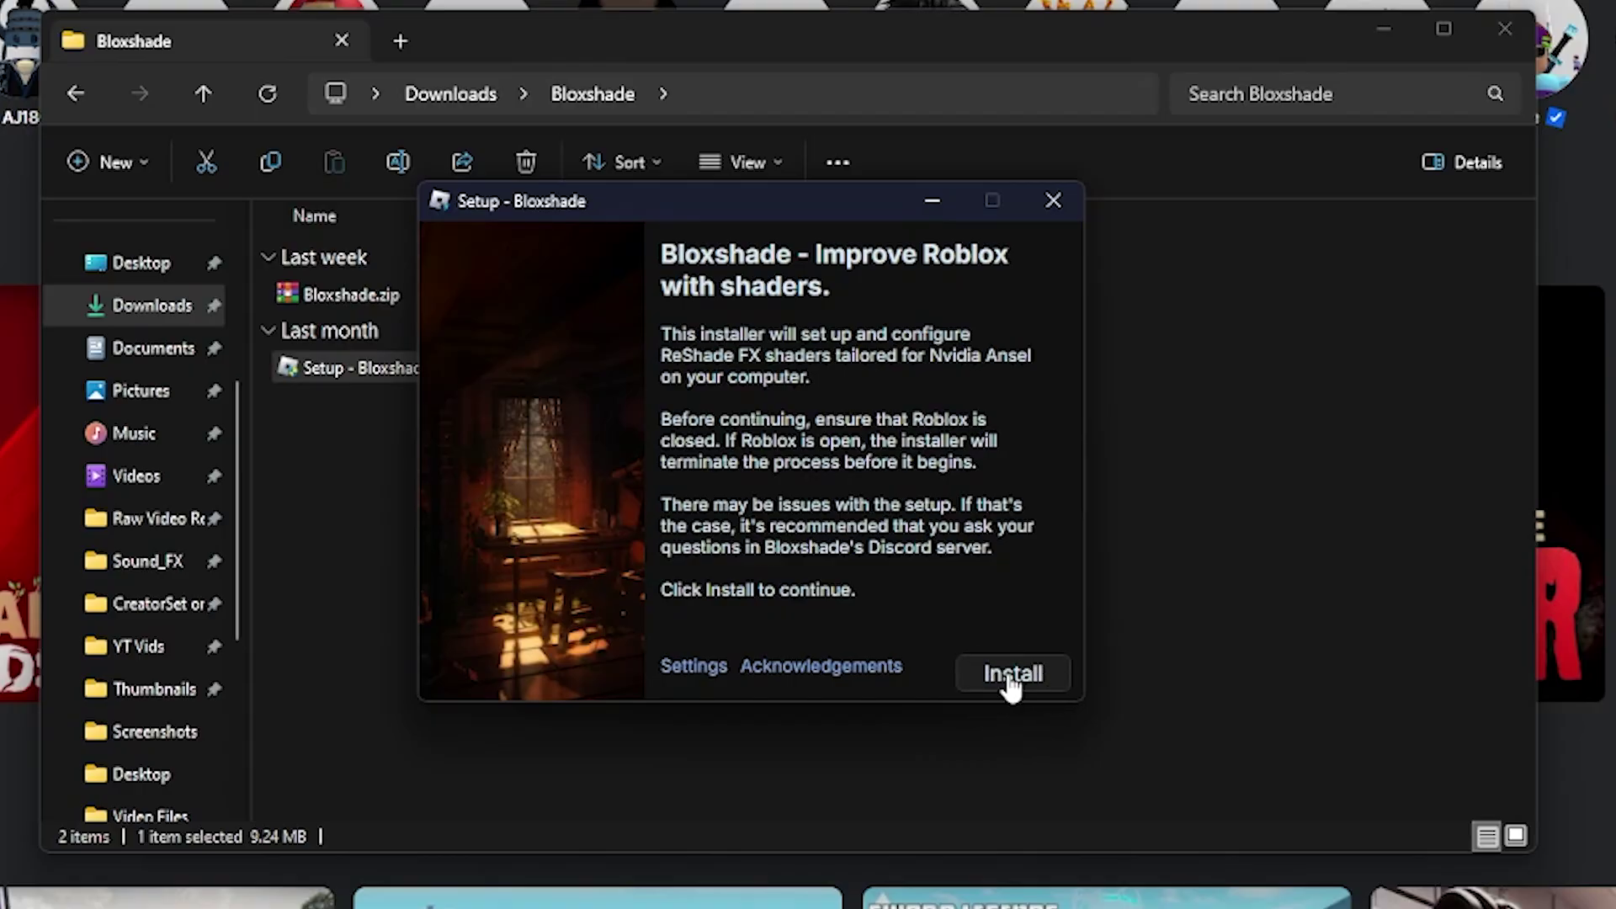
# Install Bloxshade, skip community presets, and untick the YouTube subscription and Roblox group extras
pyautogui.click(1011, 673)
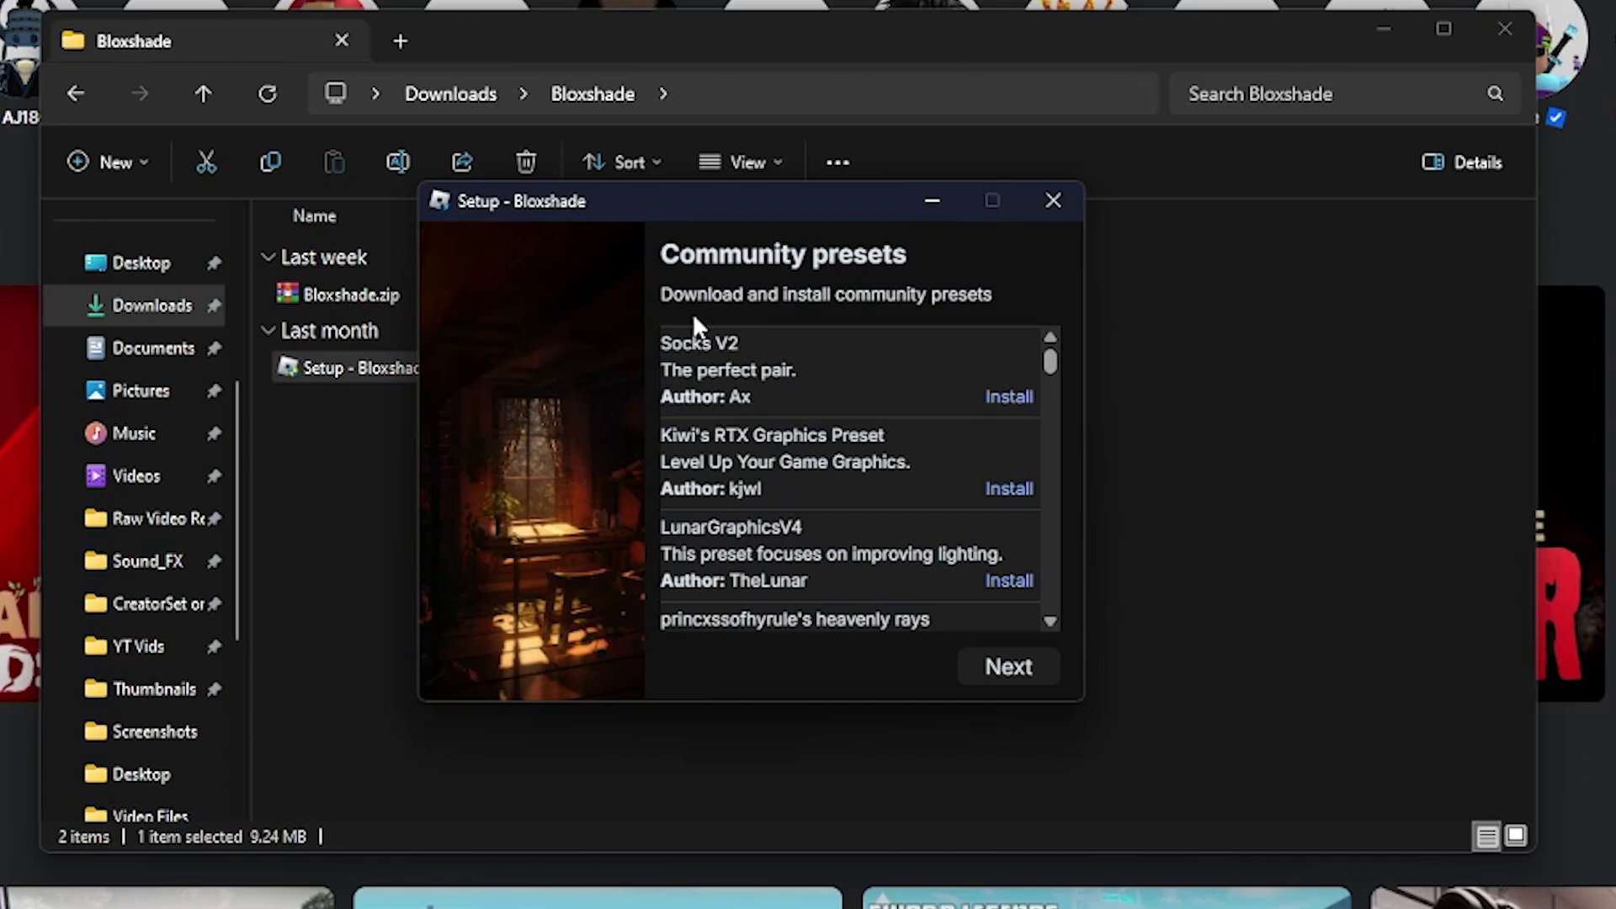
pyautogui.click(1011, 669)
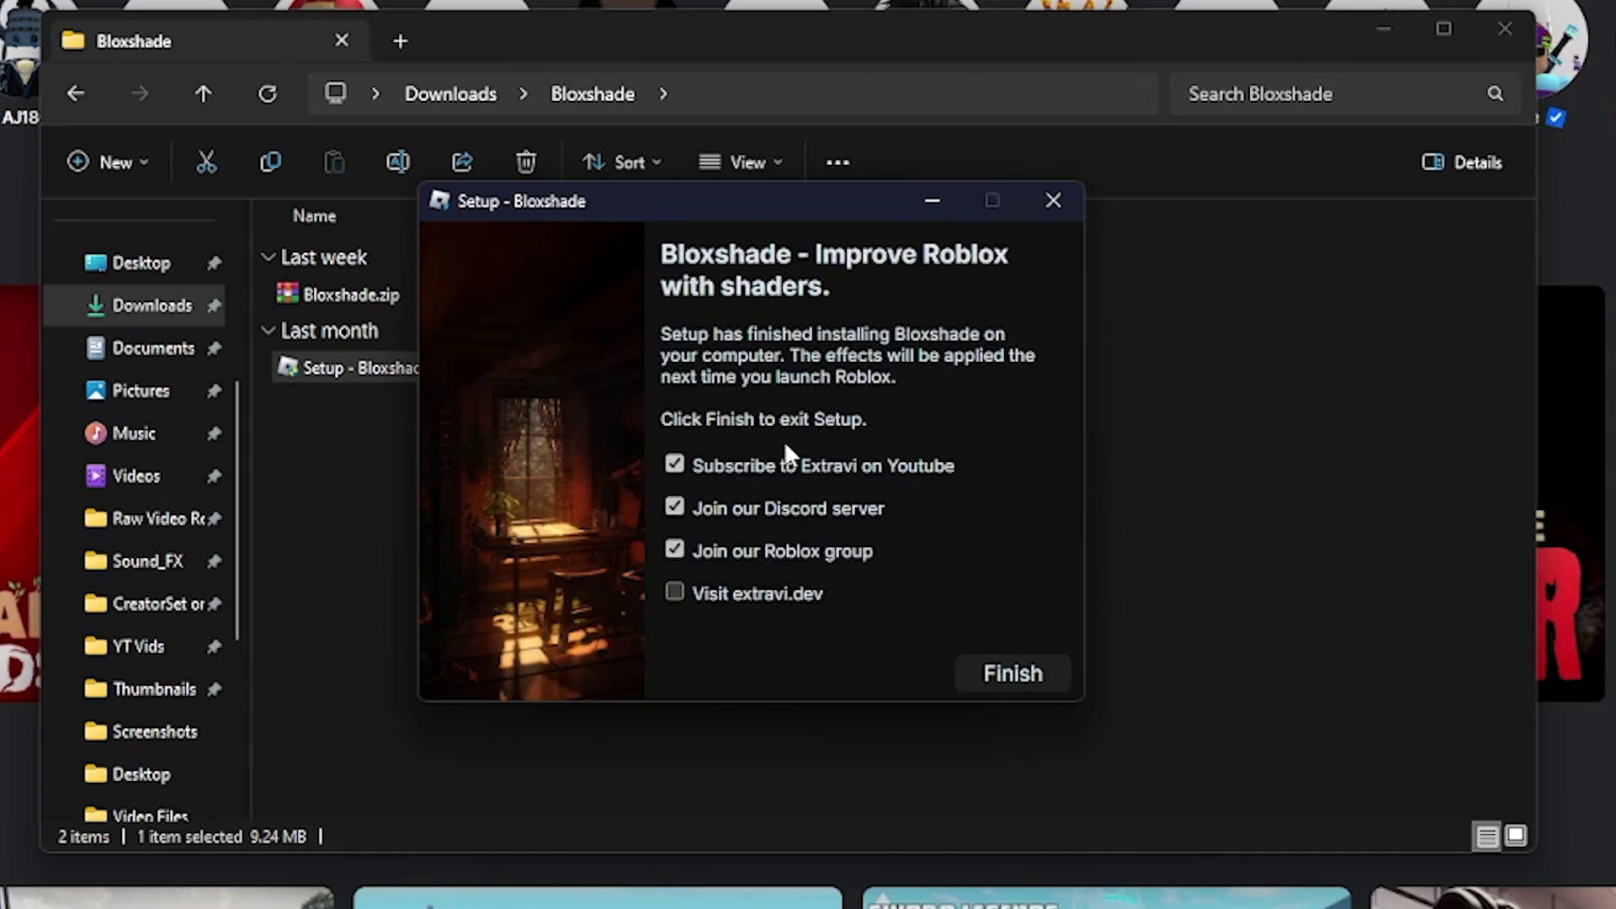
pyautogui.click(724, 469)
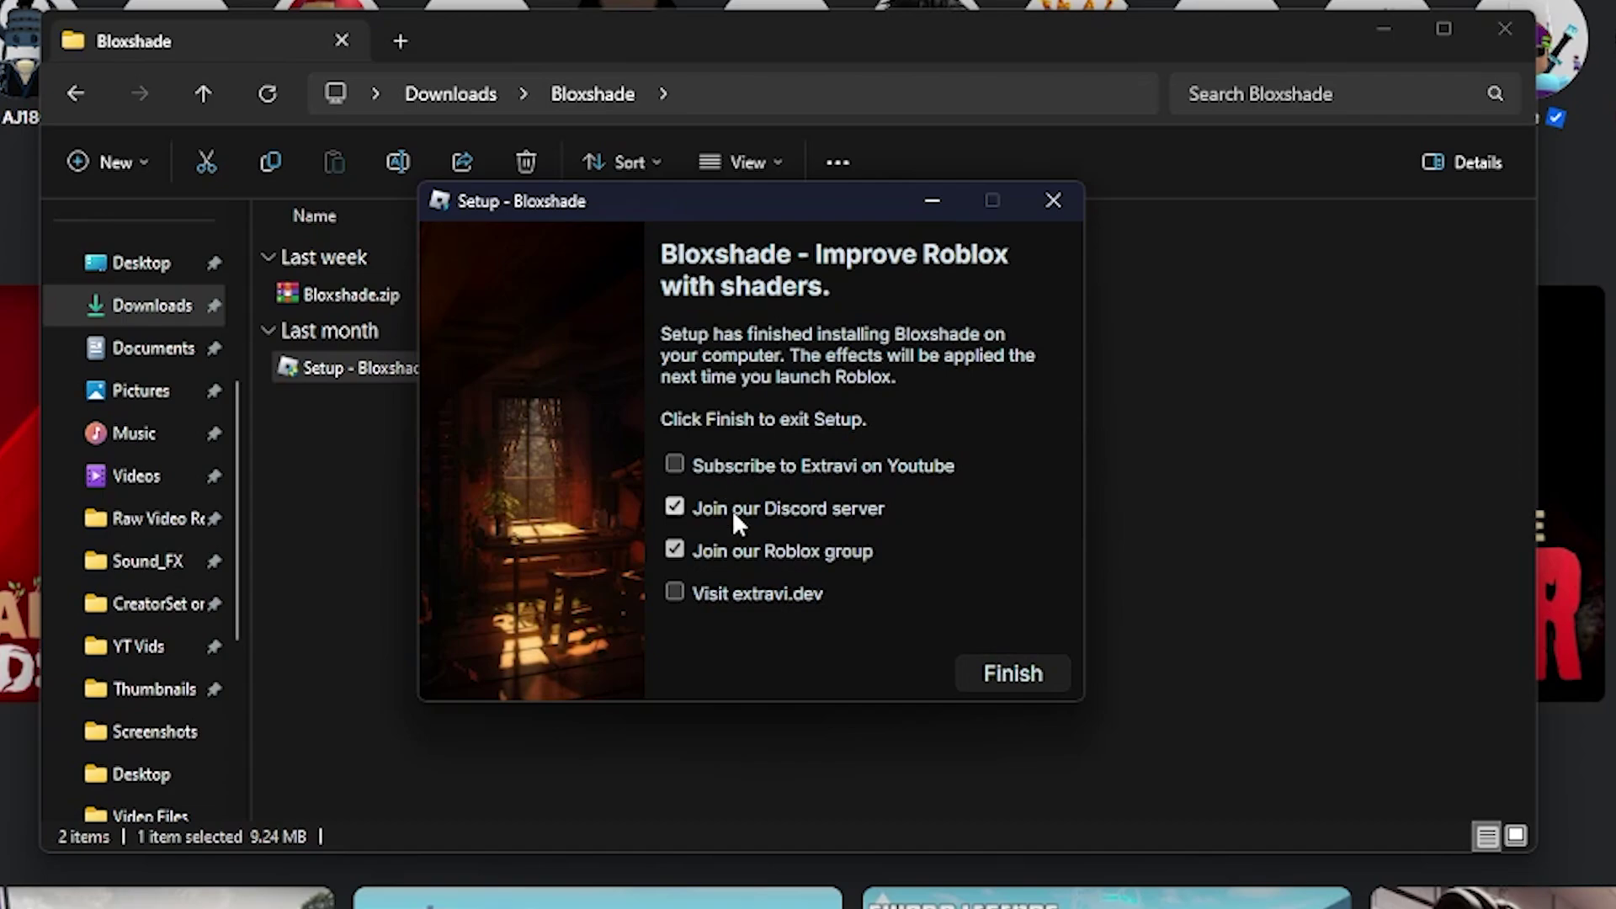
pyautogui.click(754, 554)
# Finish Bloxshade setup, then find Roblox Player in Start search and open its shortcut location
pyautogui.click(1031, 682)
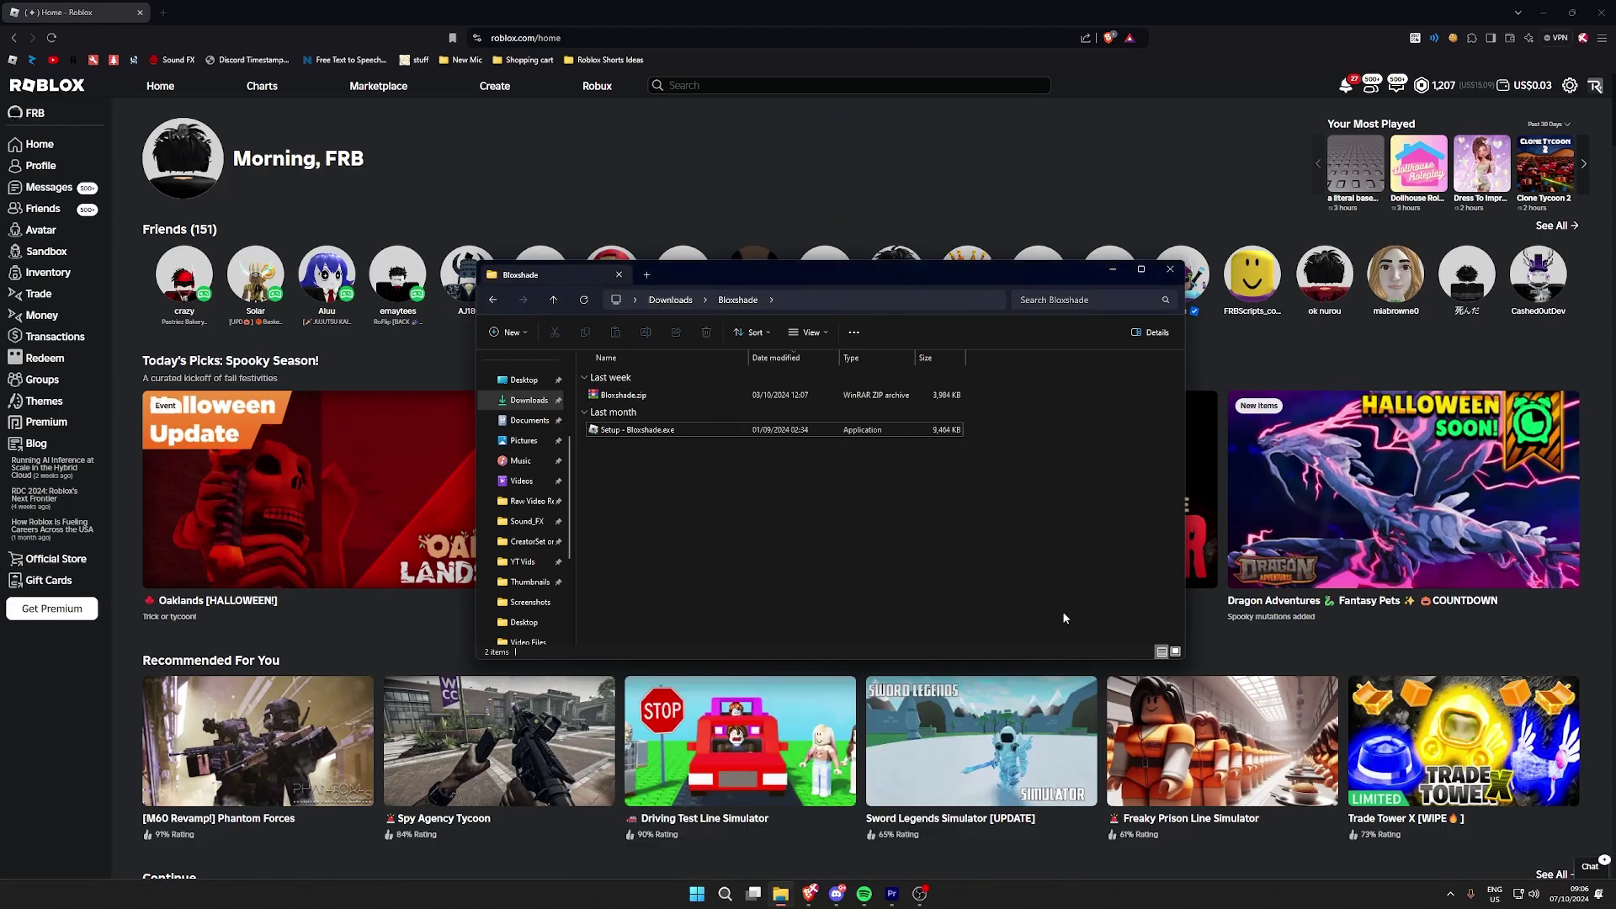
pyautogui.press('super')
pyautogui.write('roblox player')
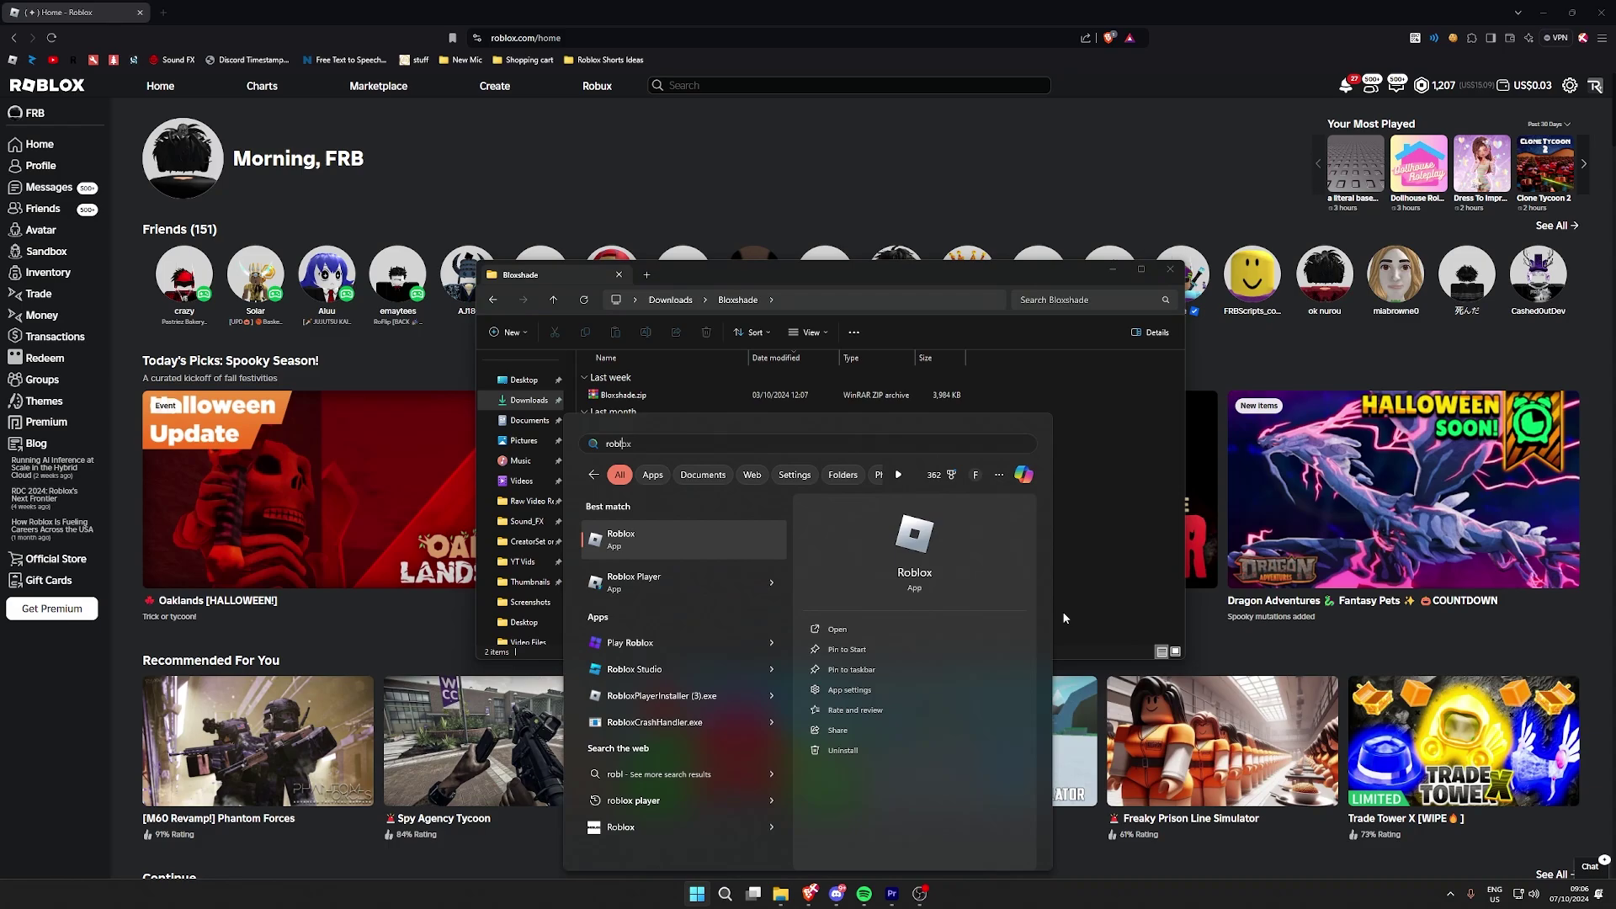
pyautogui.rightClick(638, 540)
pyautogui.click(686, 591)
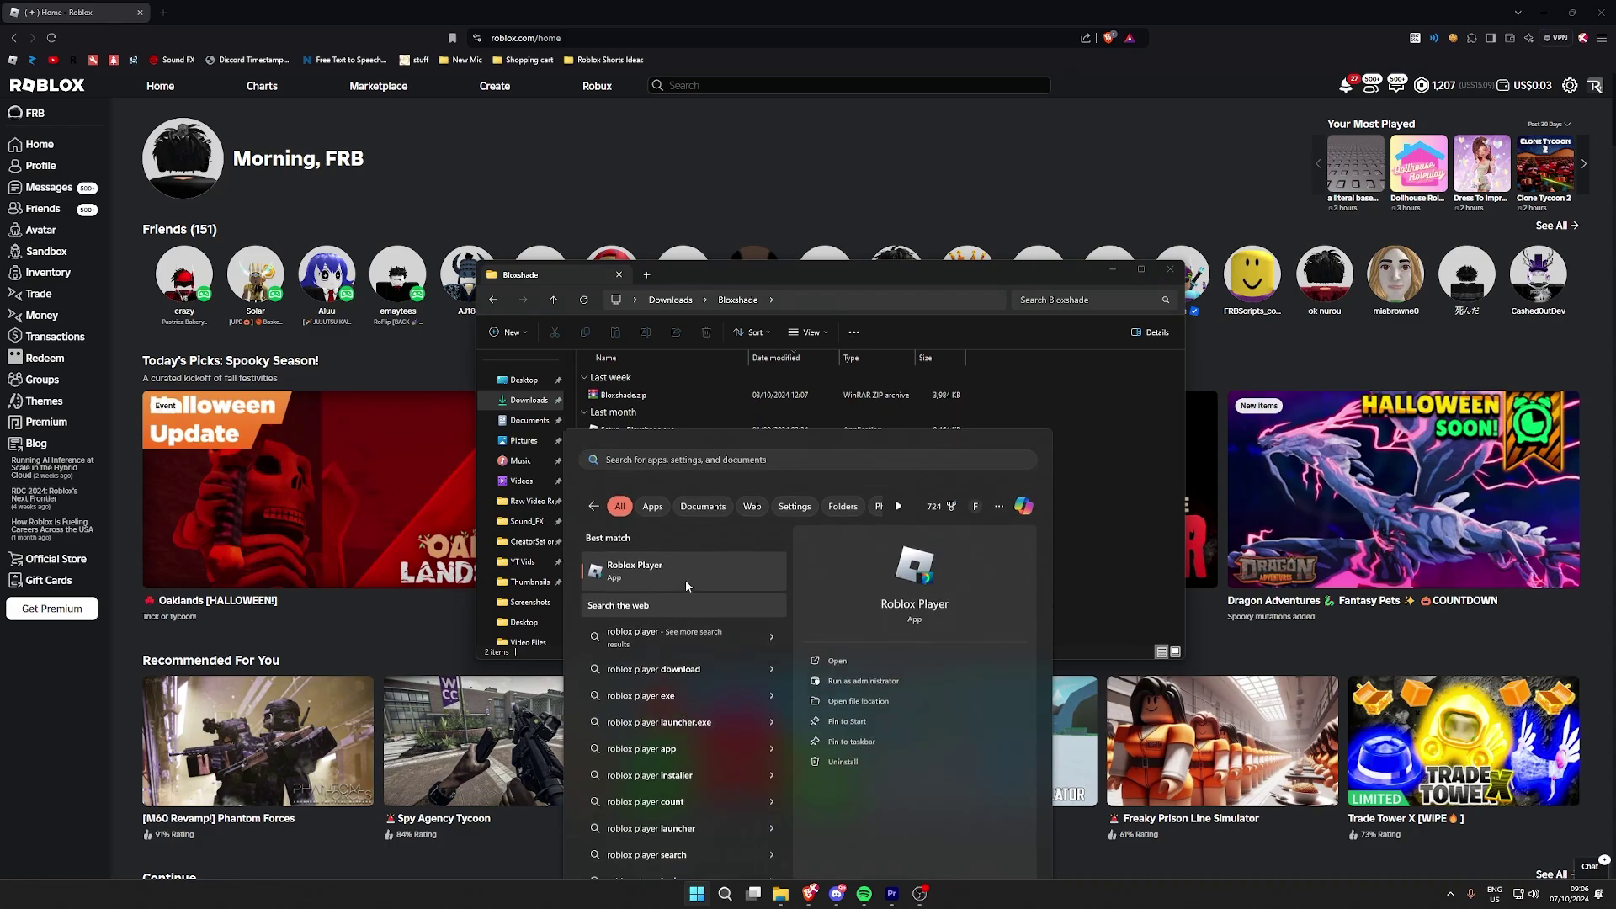
# Go to the shortcut's target version folder and launch Roblox from it
pyautogui.rightClick(641, 362)
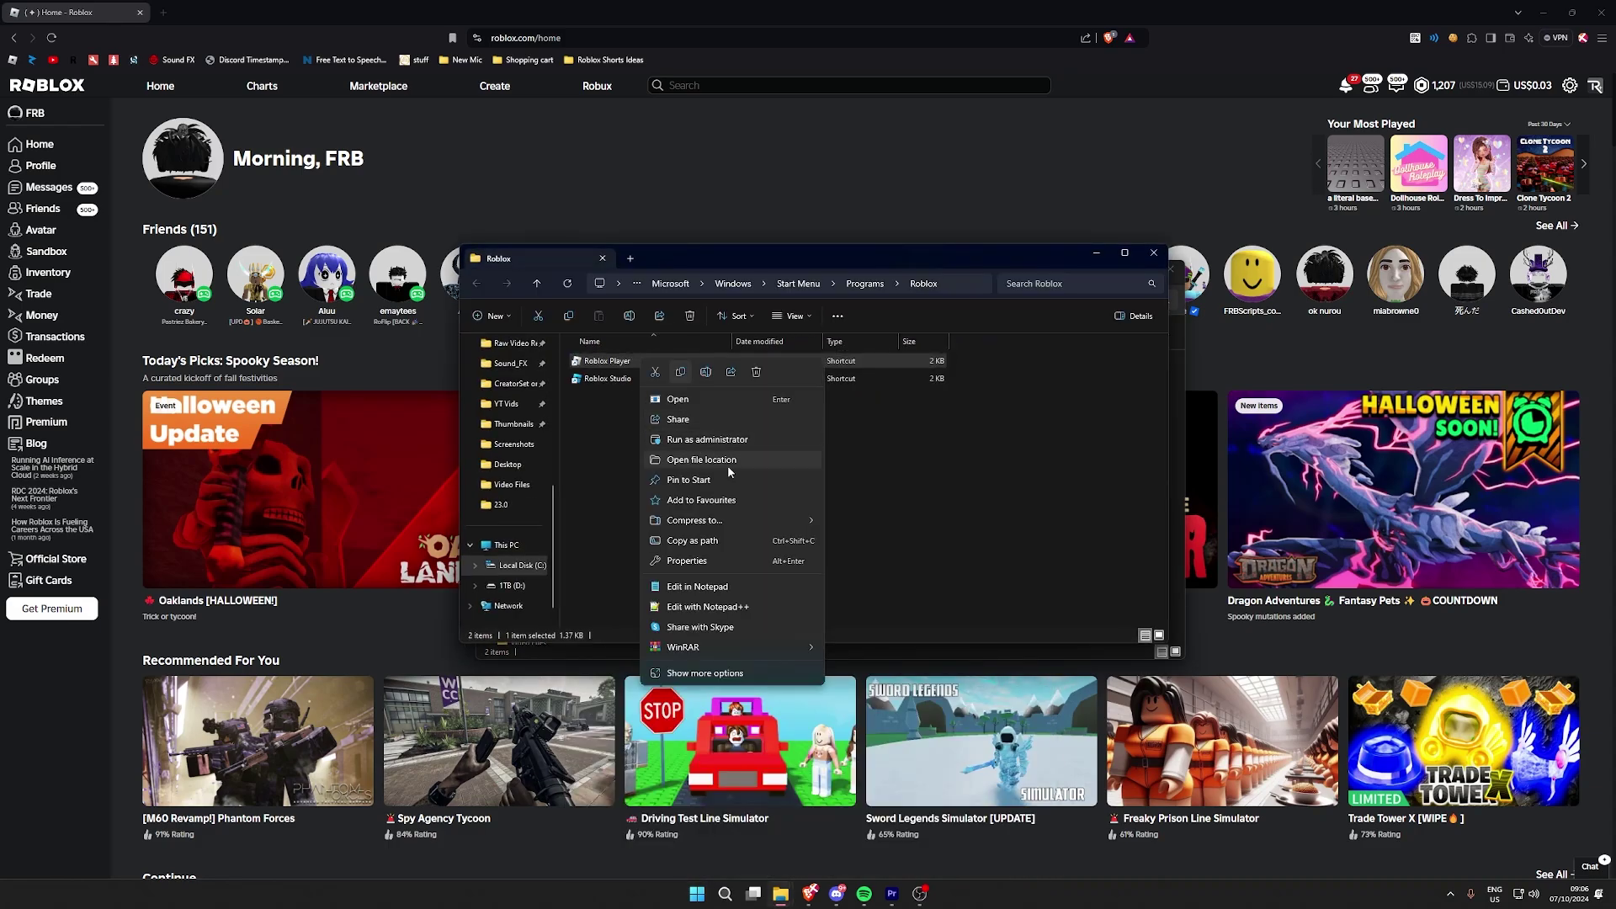
pyautogui.click(702, 460)
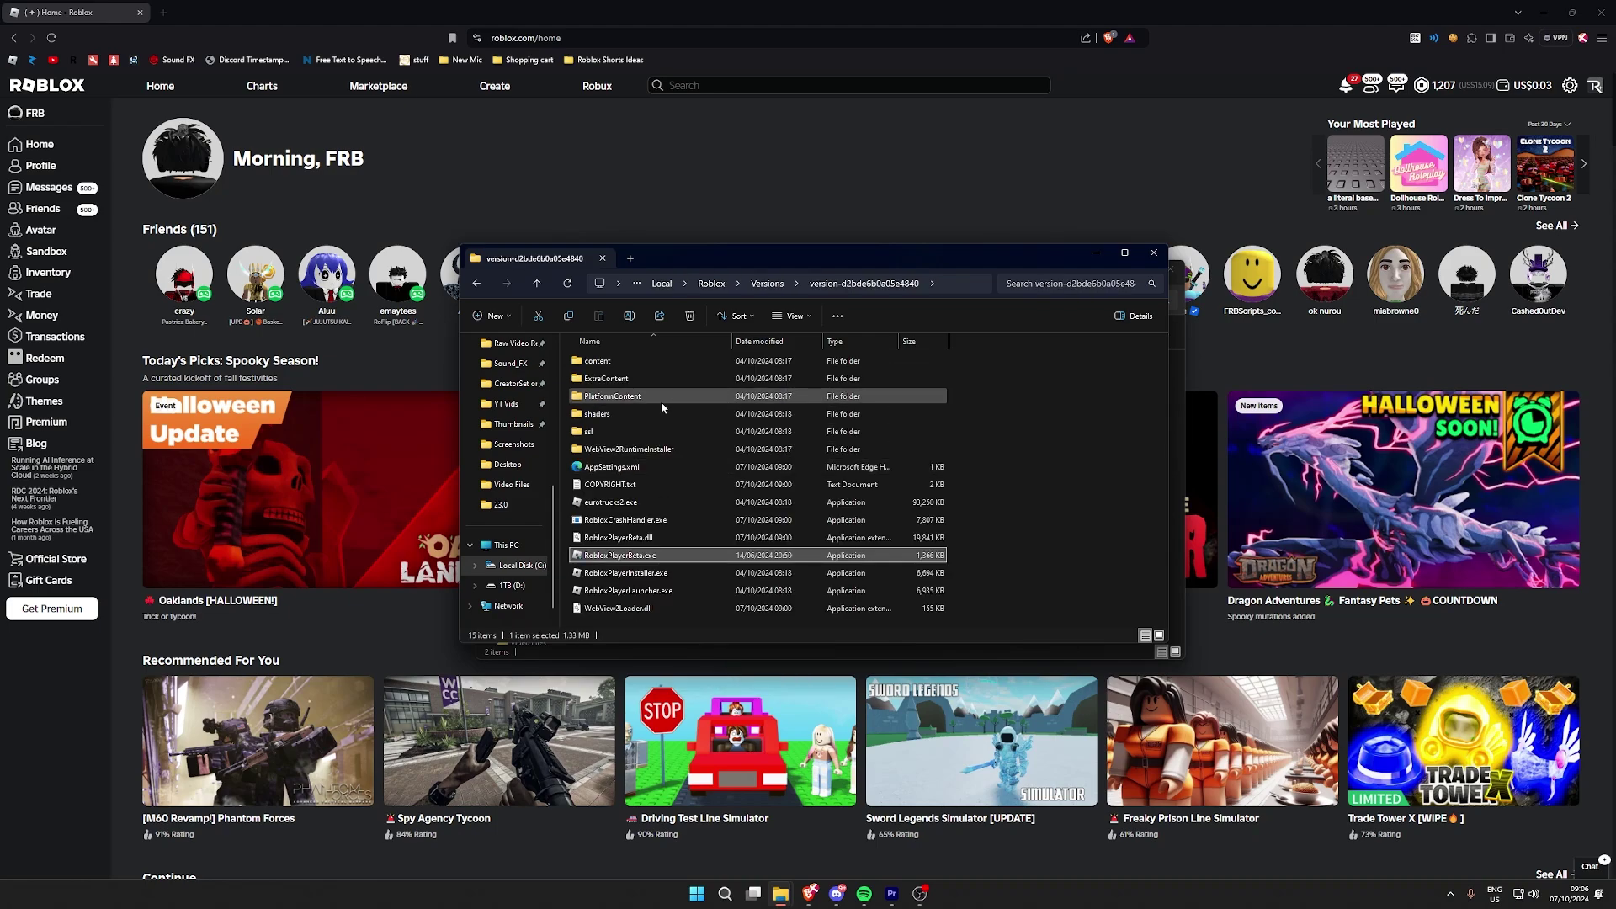
pyautogui.doubleClick(640, 510)
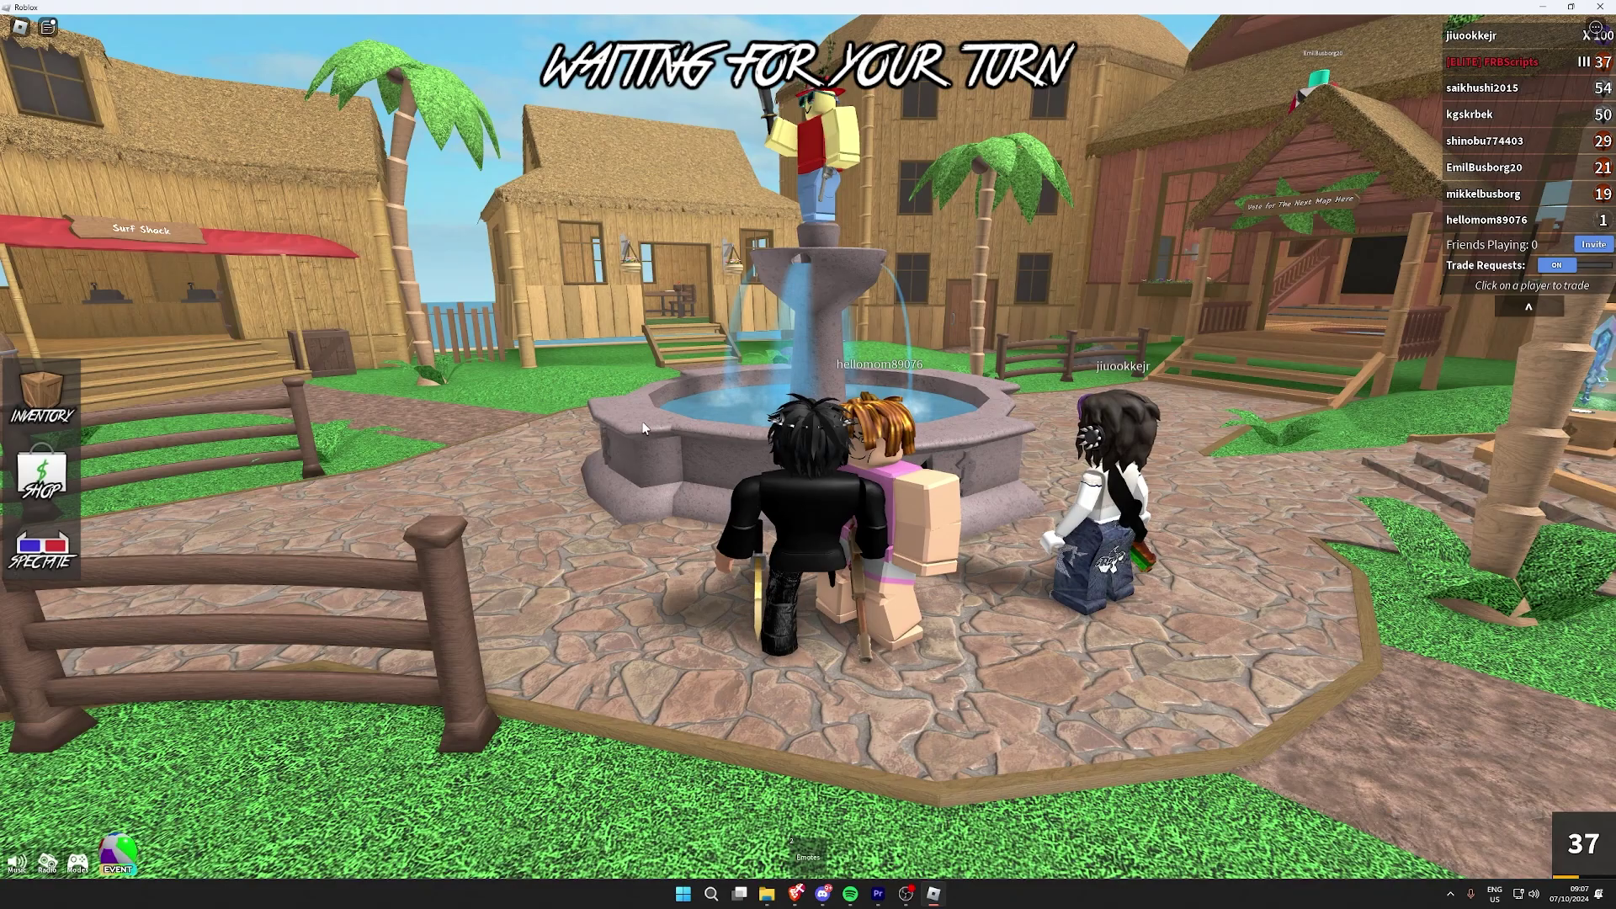
# In the NVIDIA game filter settings, switch to profile 2 and add Bloxshade Shine No-Blur
pyautogui.hotkey('alt', 'z')
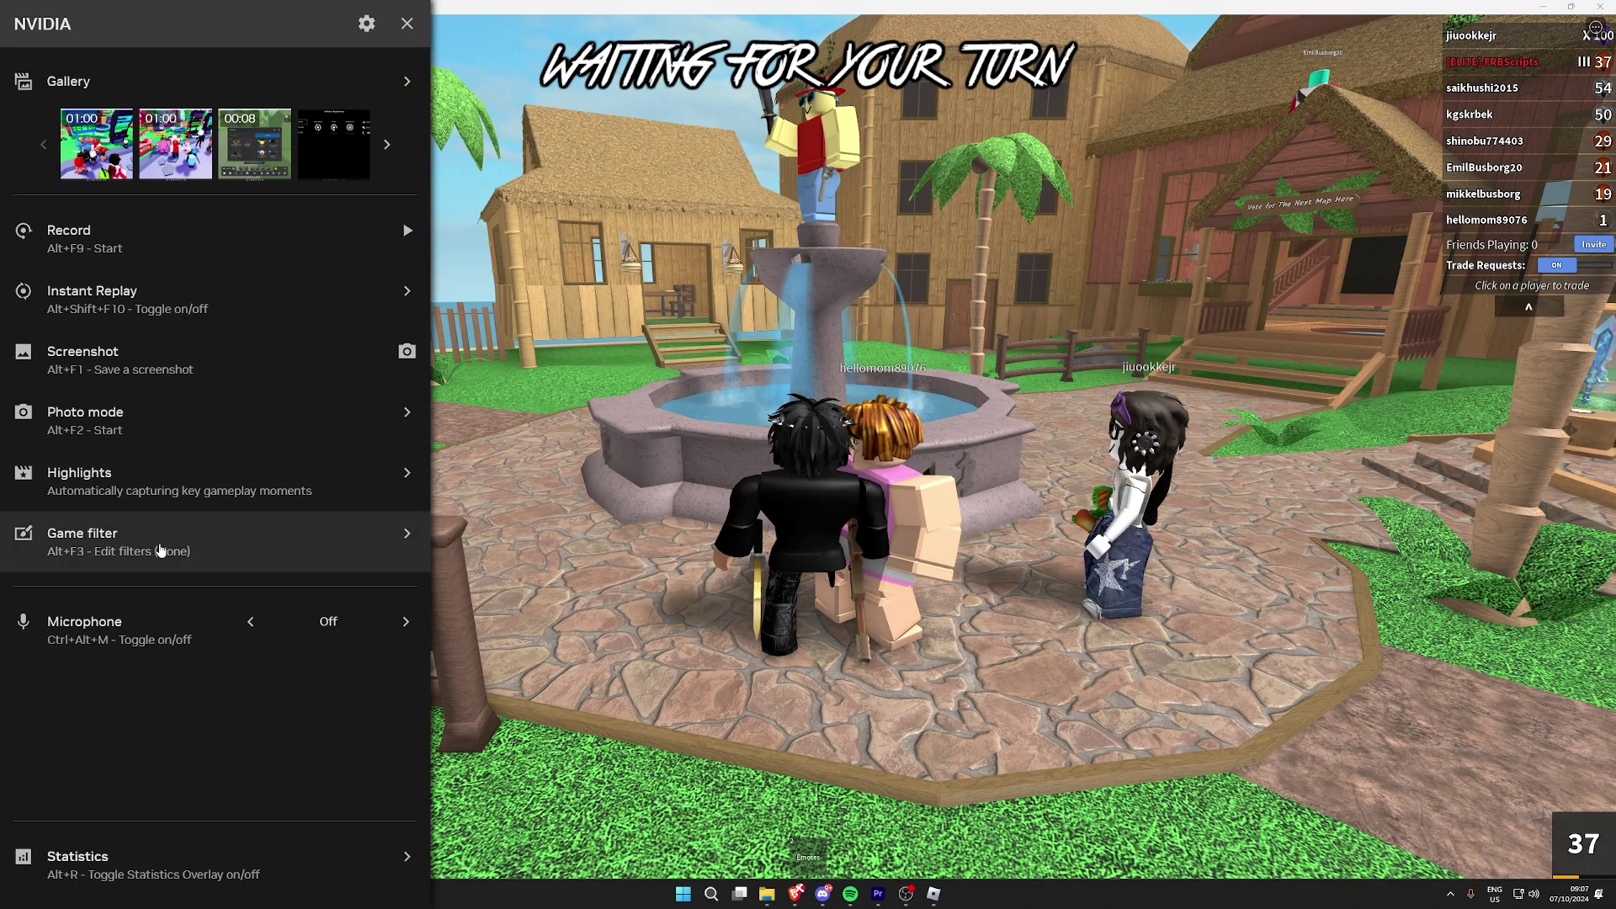
pyautogui.click(198, 535)
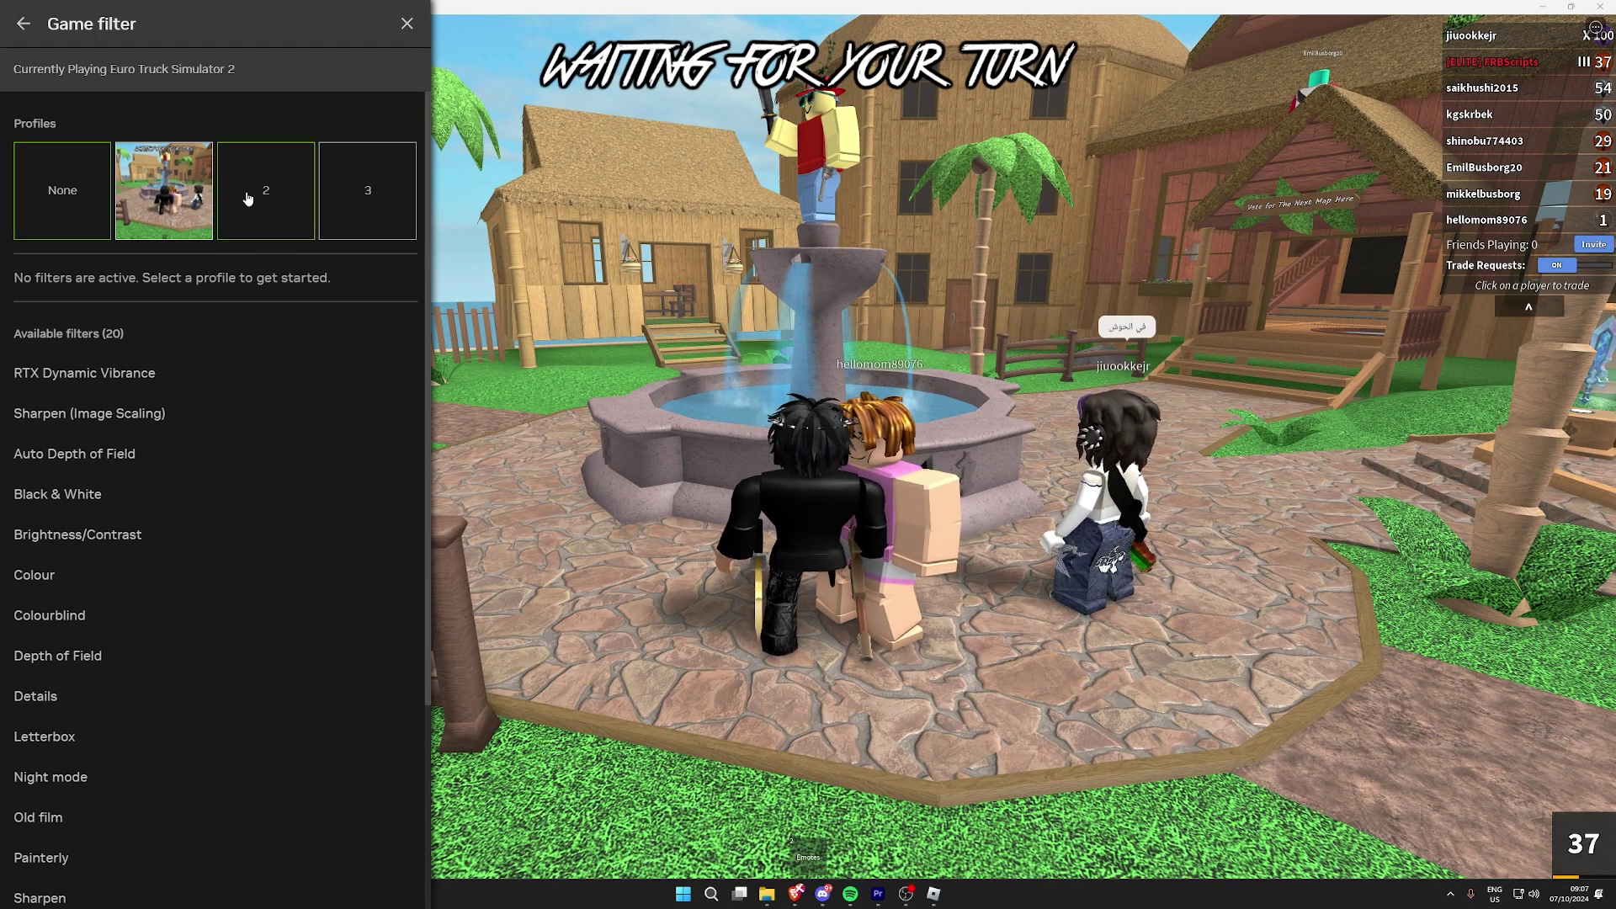
pyautogui.click(247, 199)
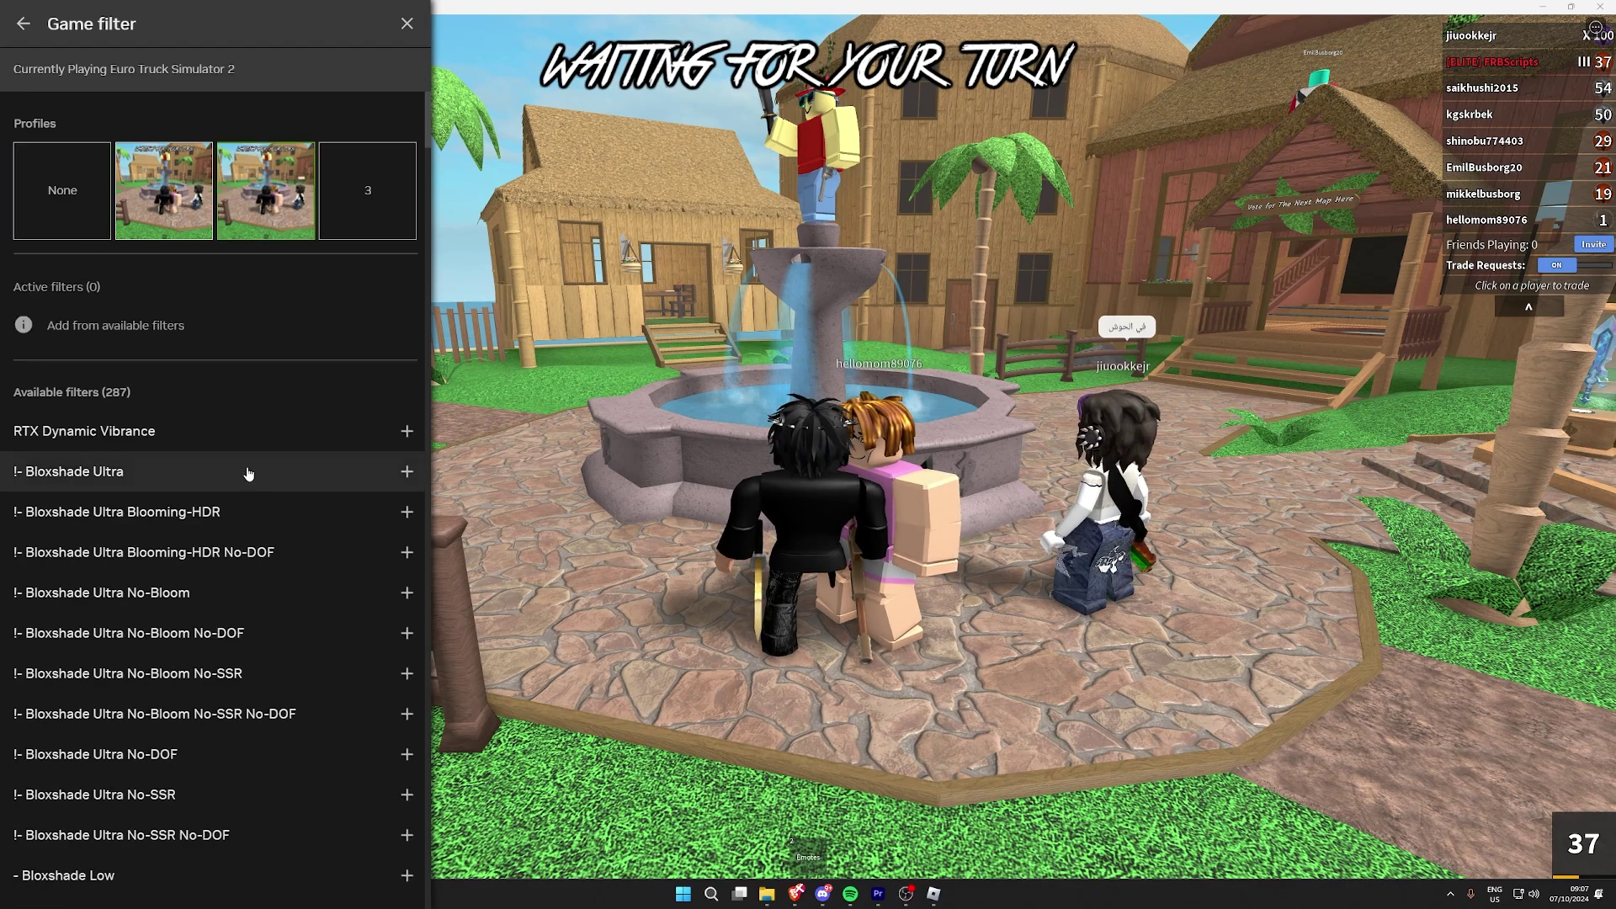
pyautogui.scroll(-3, 299, 472)
pyautogui.scroll(-2, 299, 472)
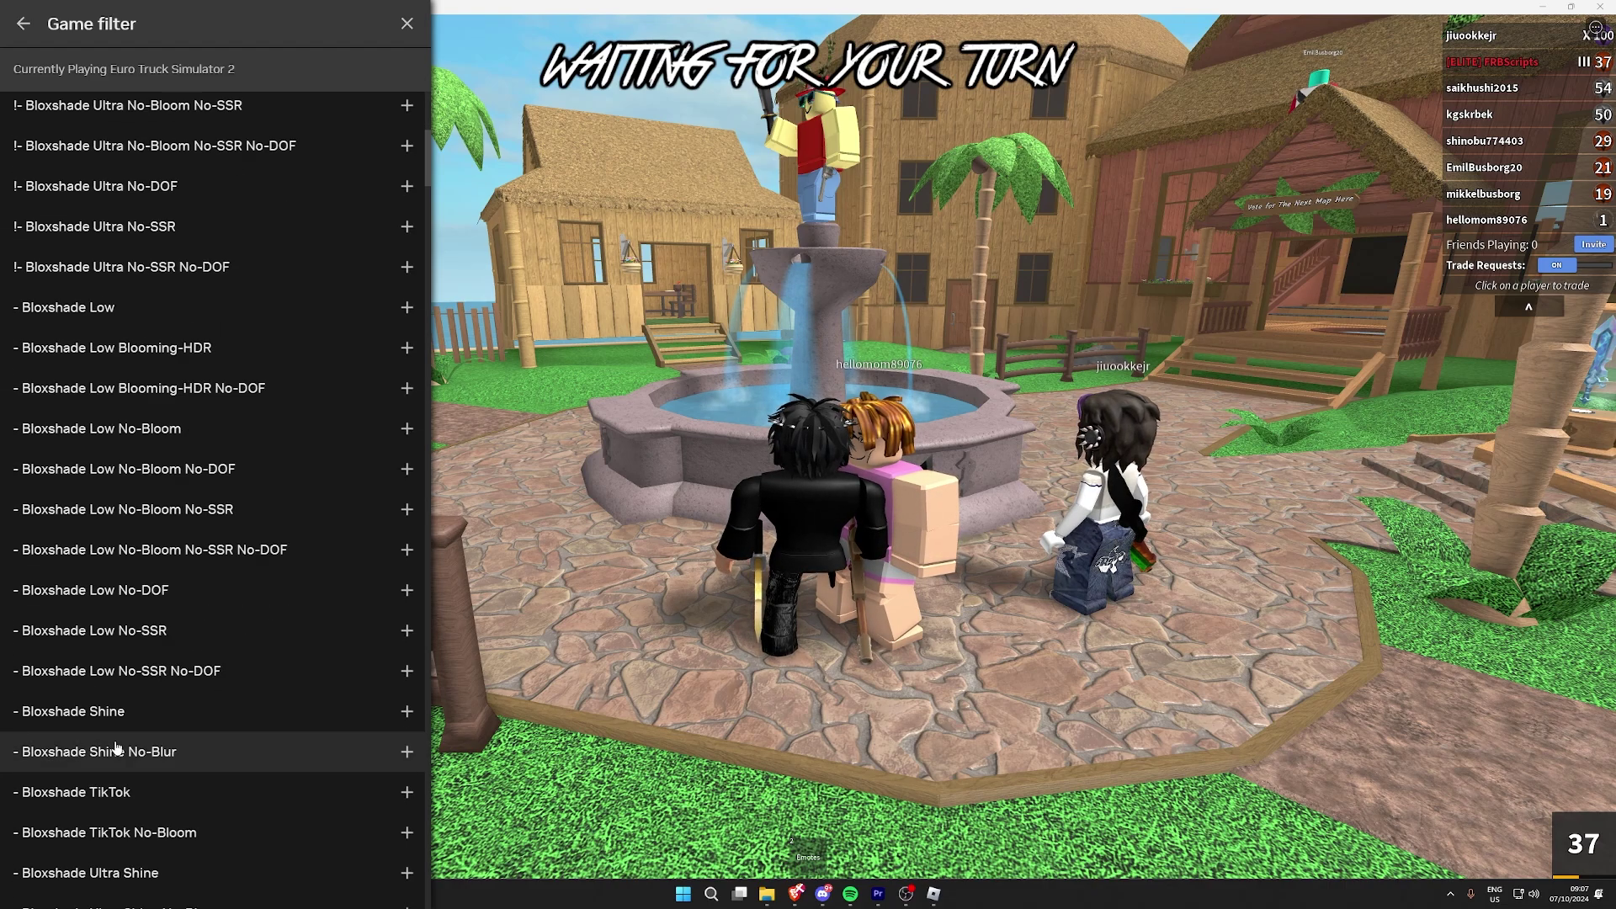
pyautogui.click(157, 756)
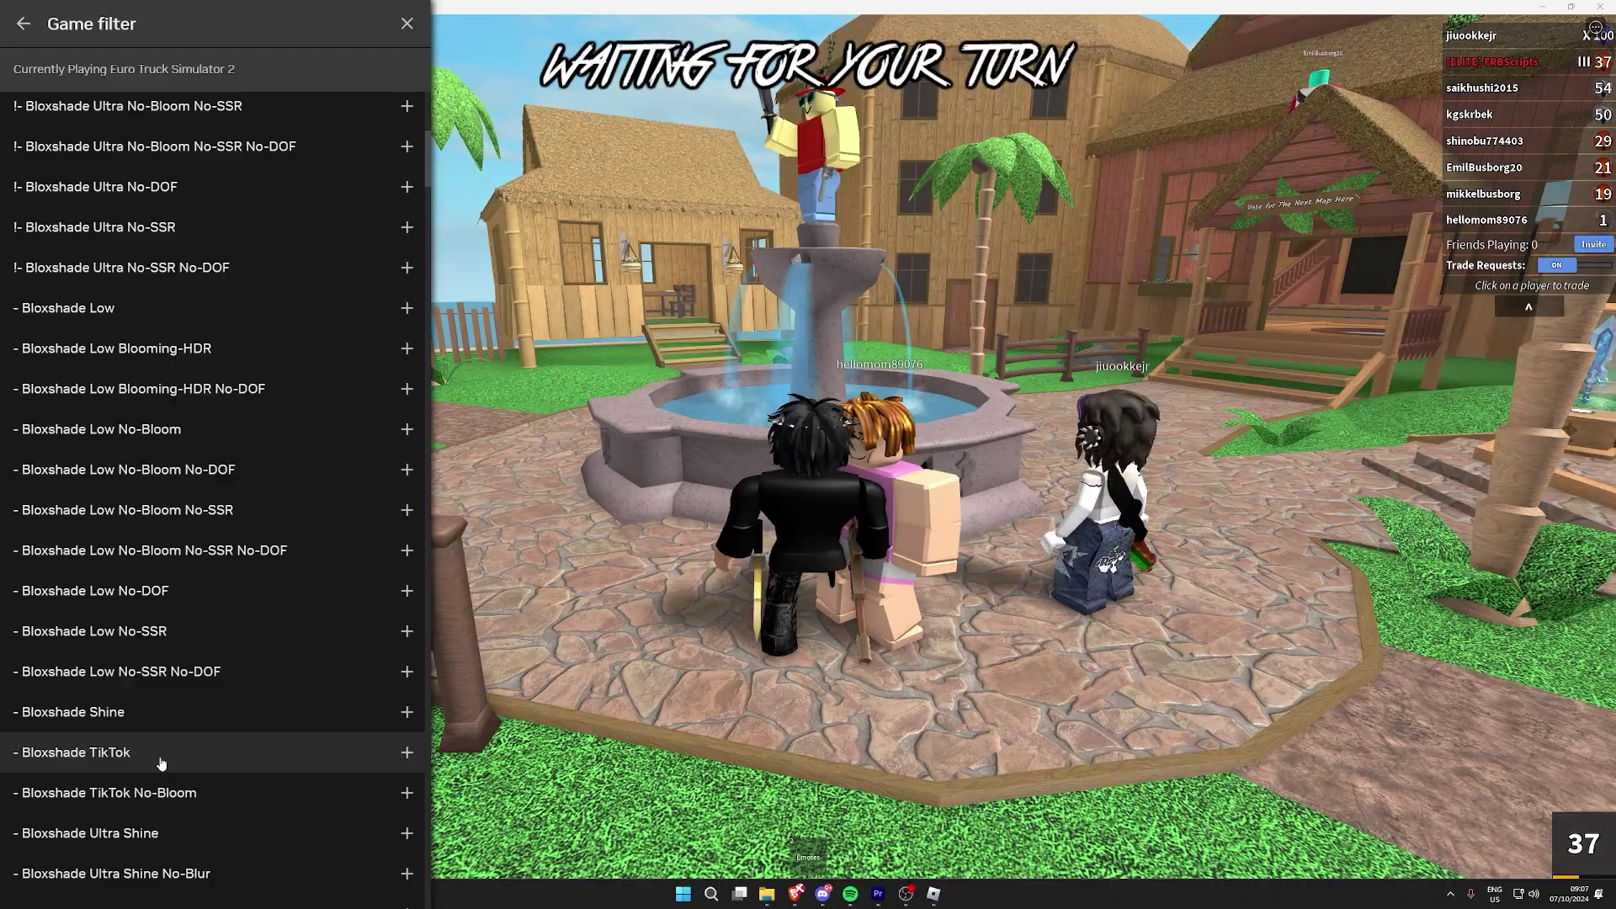
# Close the overlay and walk the character past the fountain toward the huts
pyautogui.press('Escape')
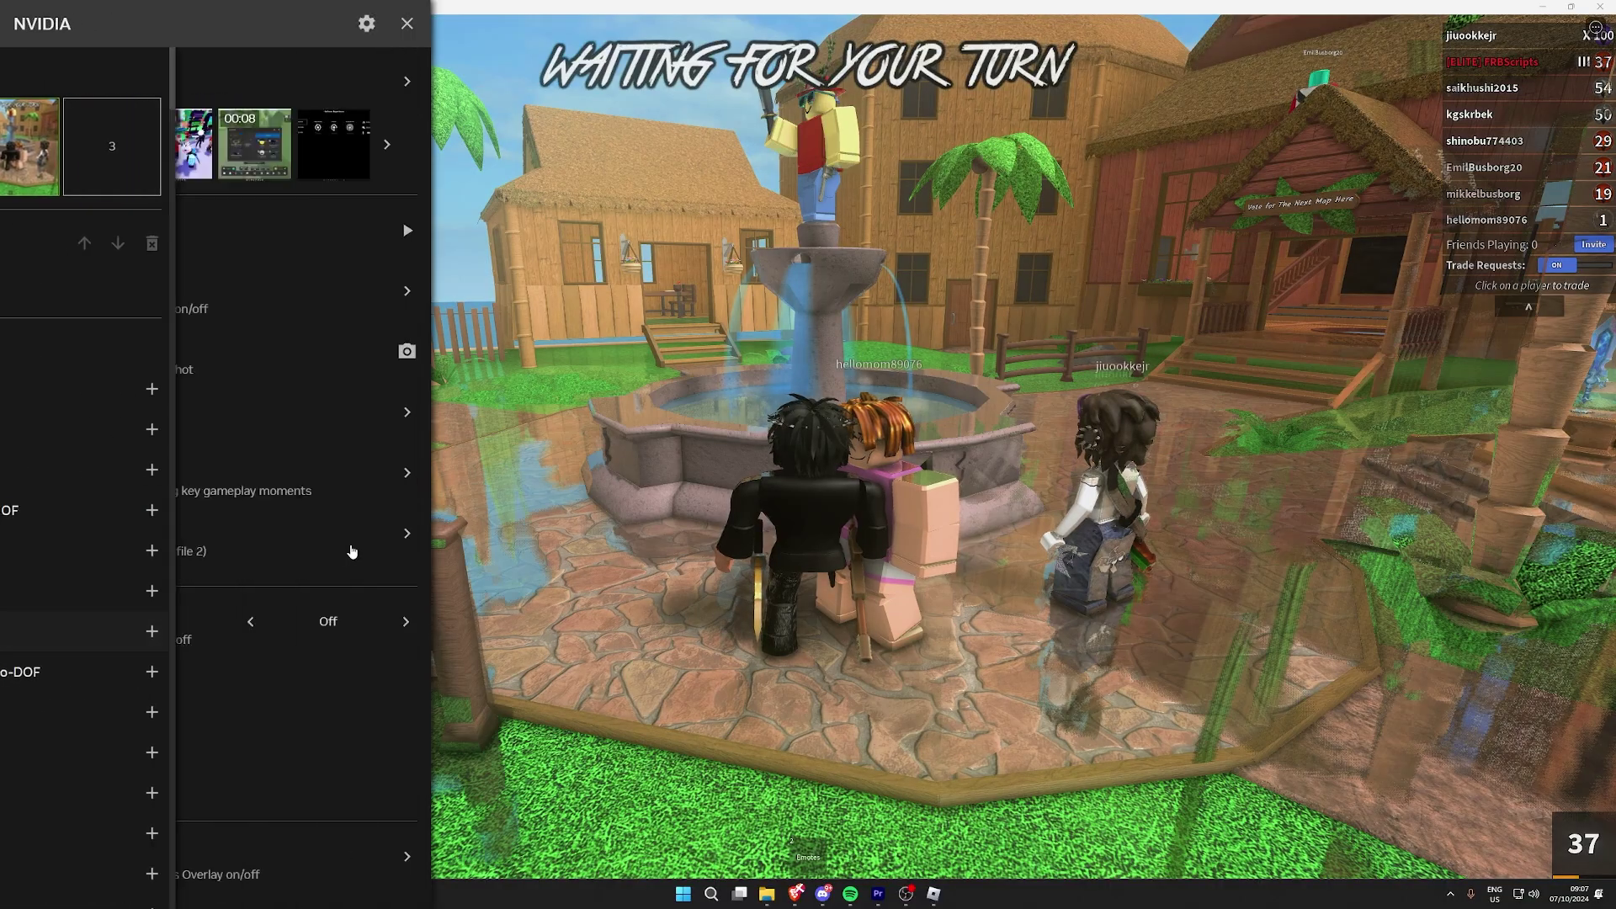
pyautogui.press('Escape')
pyautogui.press('w')
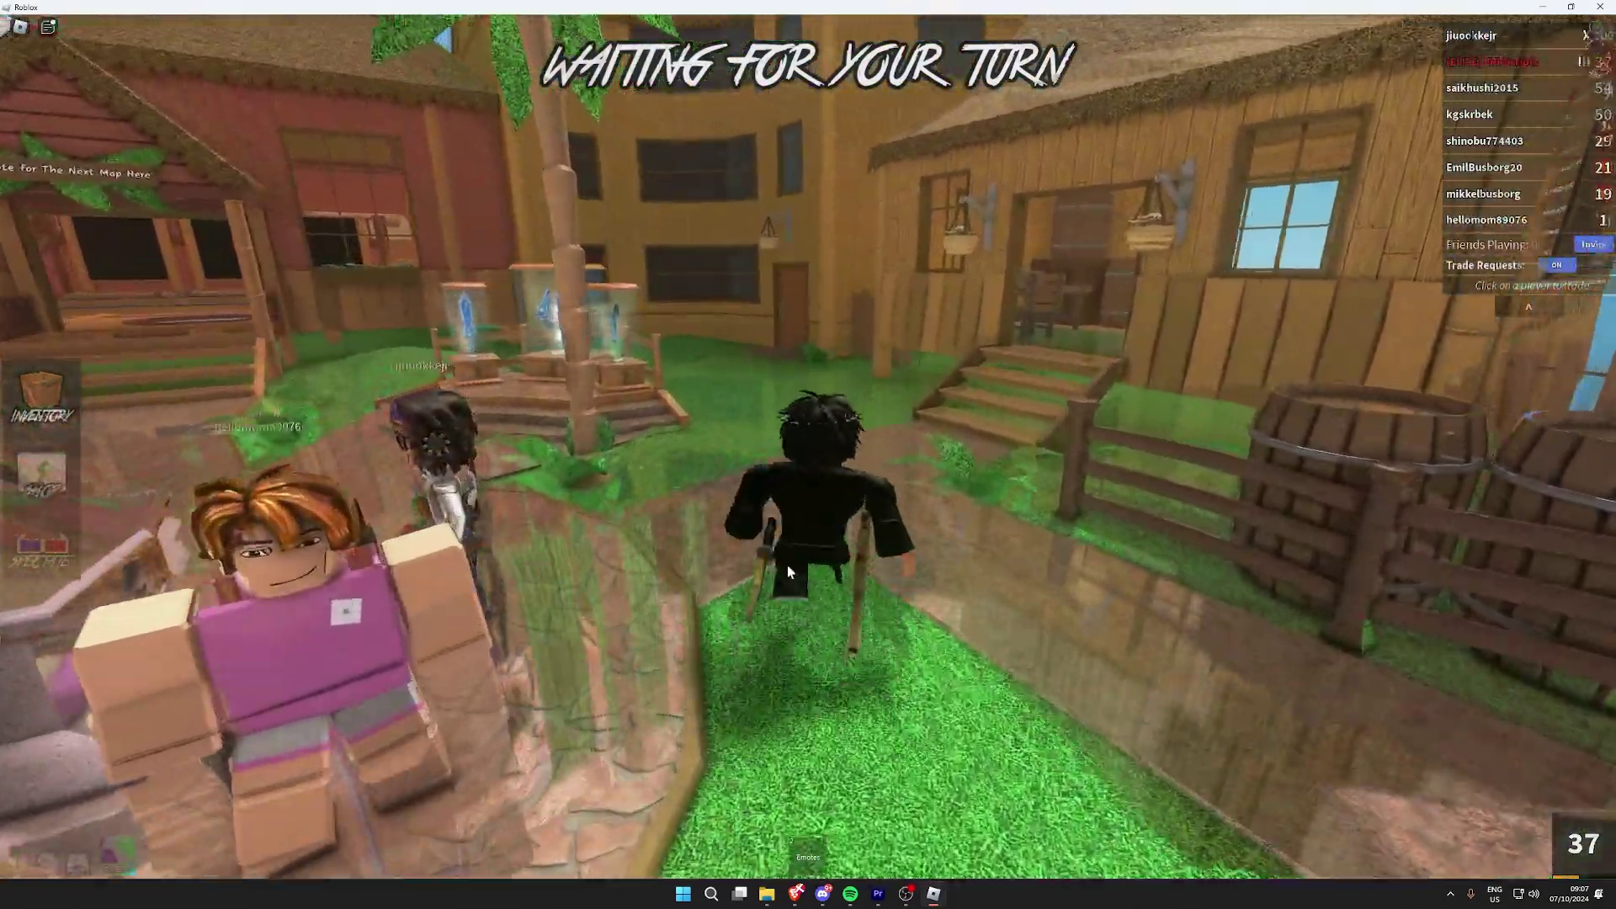
pyautogui.press('w')
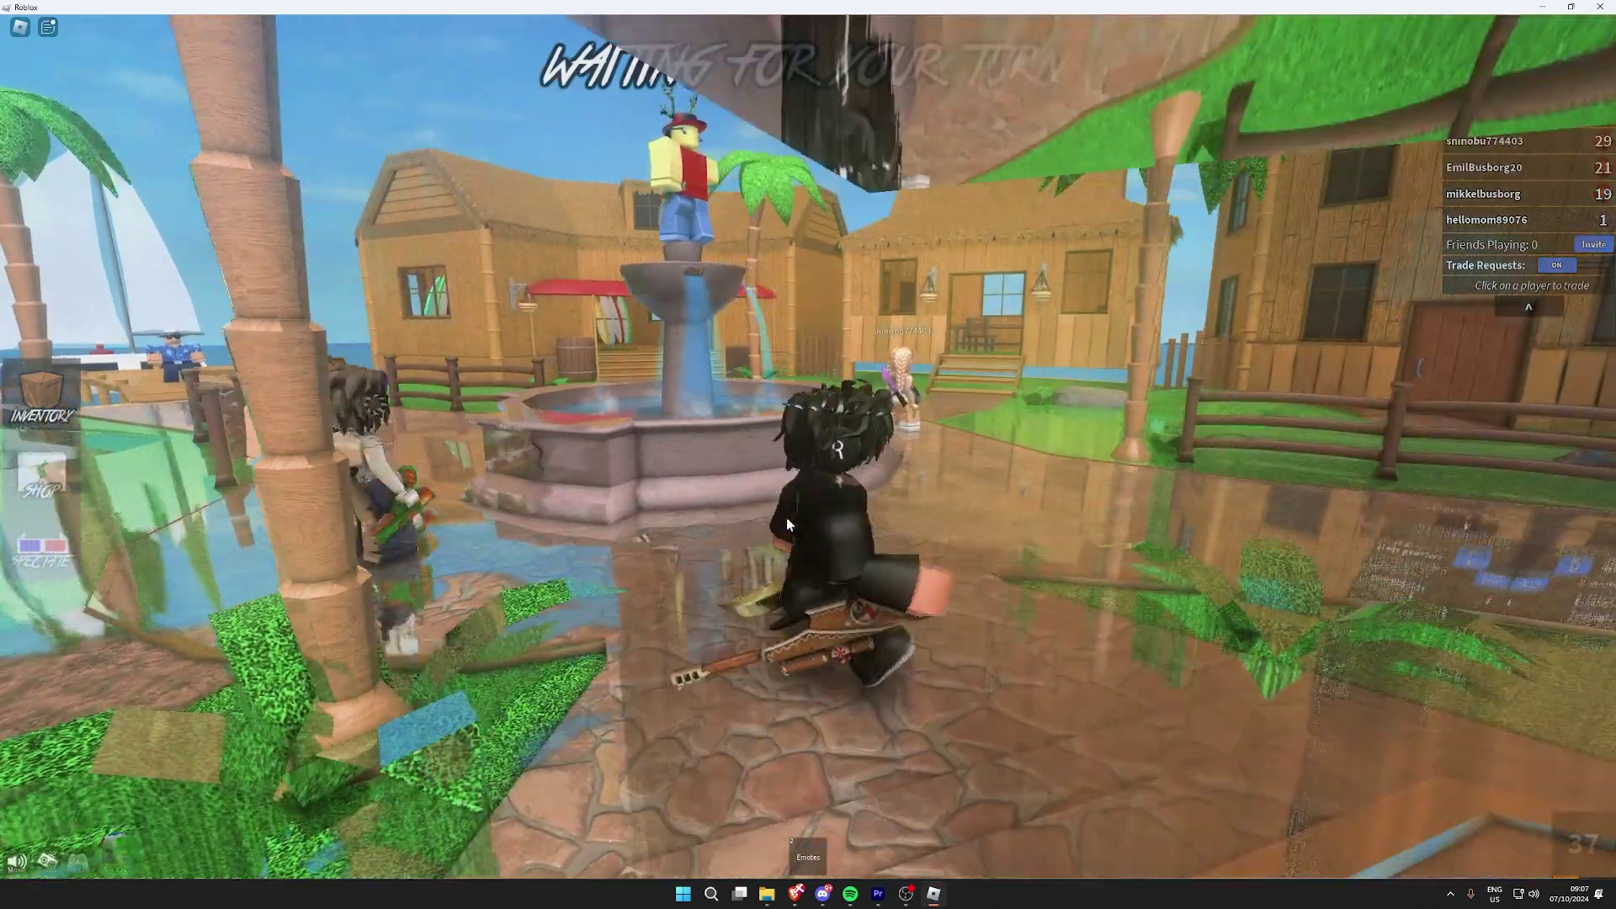
# Add the Bloxshade Ultra filter in the NVIDIA overlay's game filter settings and resume play
pyautogui.hotkey('alt', 'z')
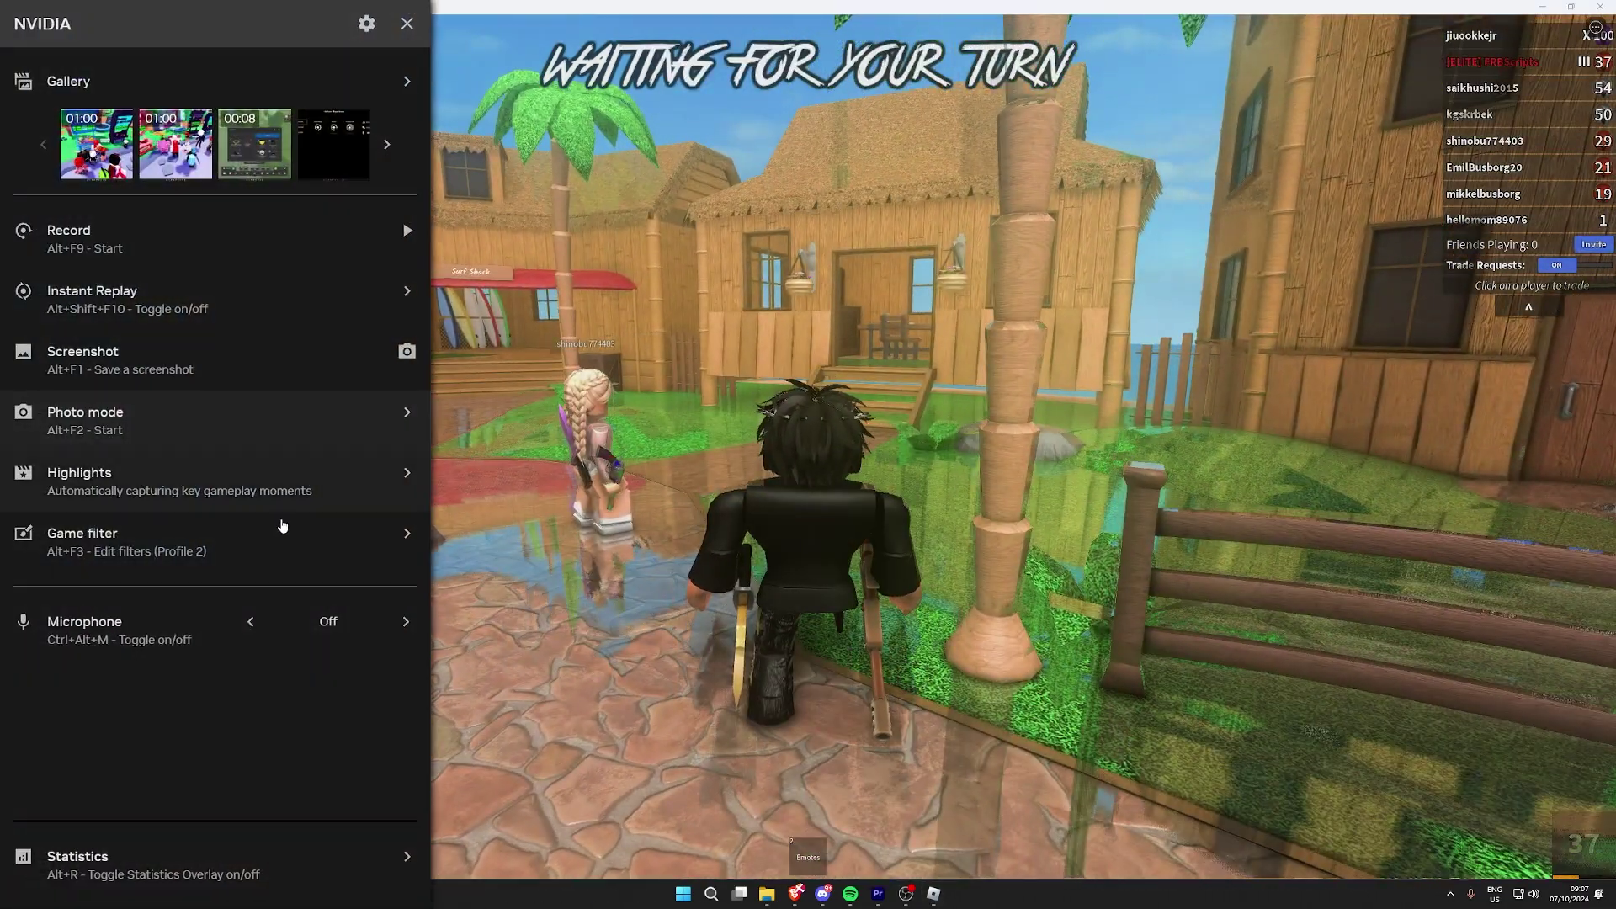
pyautogui.click(215, 538)
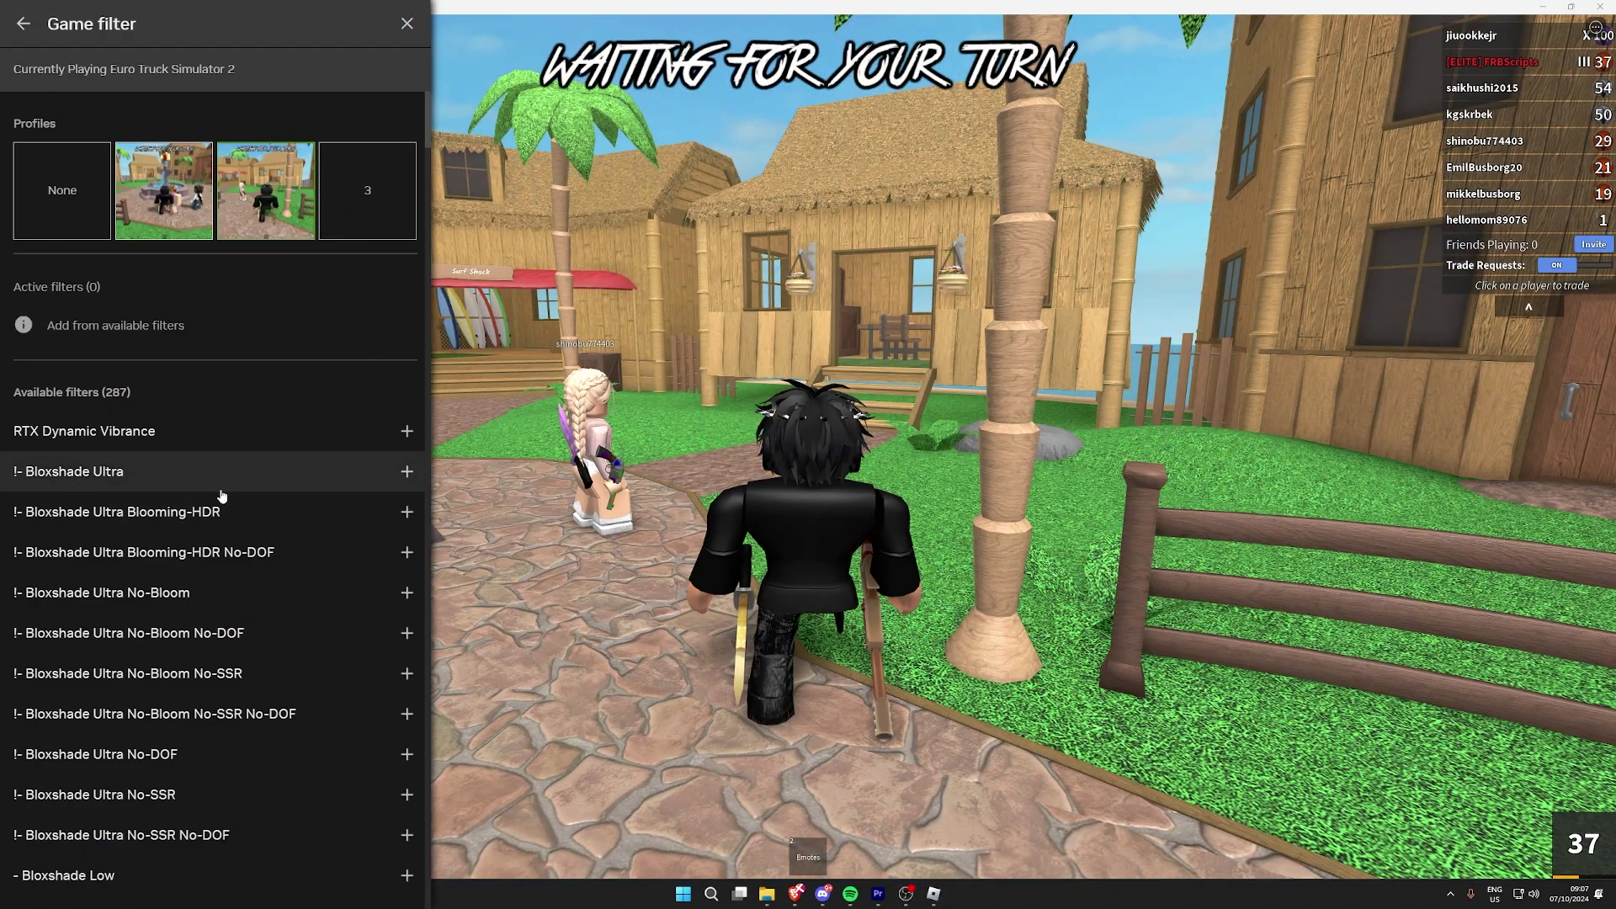
pyautogui.click(201, 479)
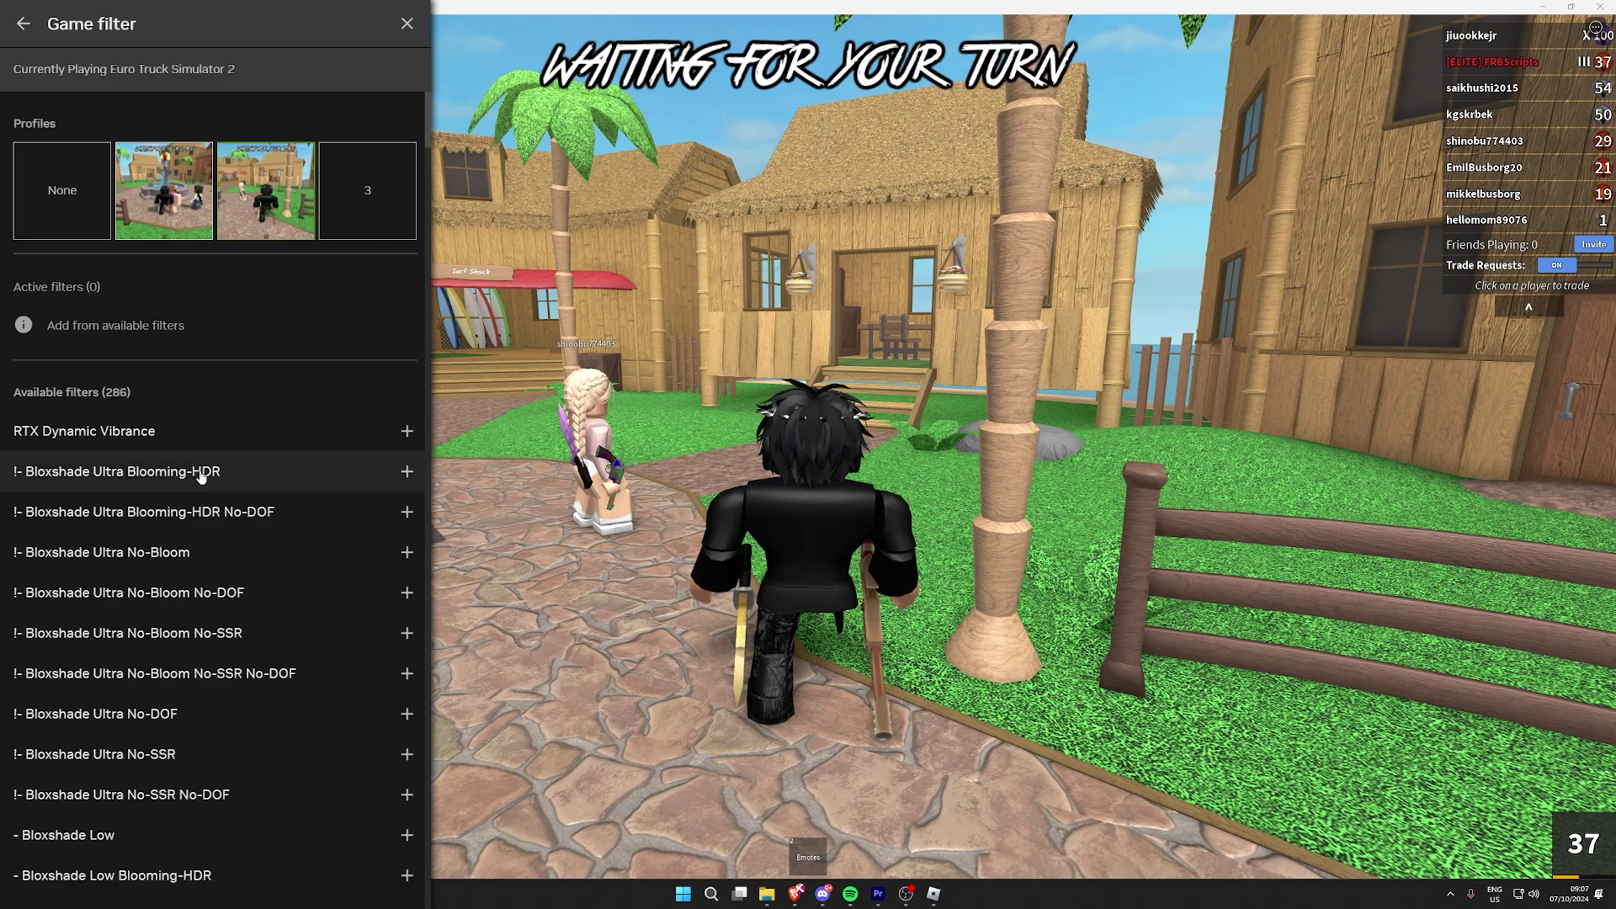
pyautogui.press('Escape')
pyautogui.hotkey('alt', 'z')
# Walk into the hall, briefly reopen the filter list, then return to the outdoor plaza
pyautogui.press('w')
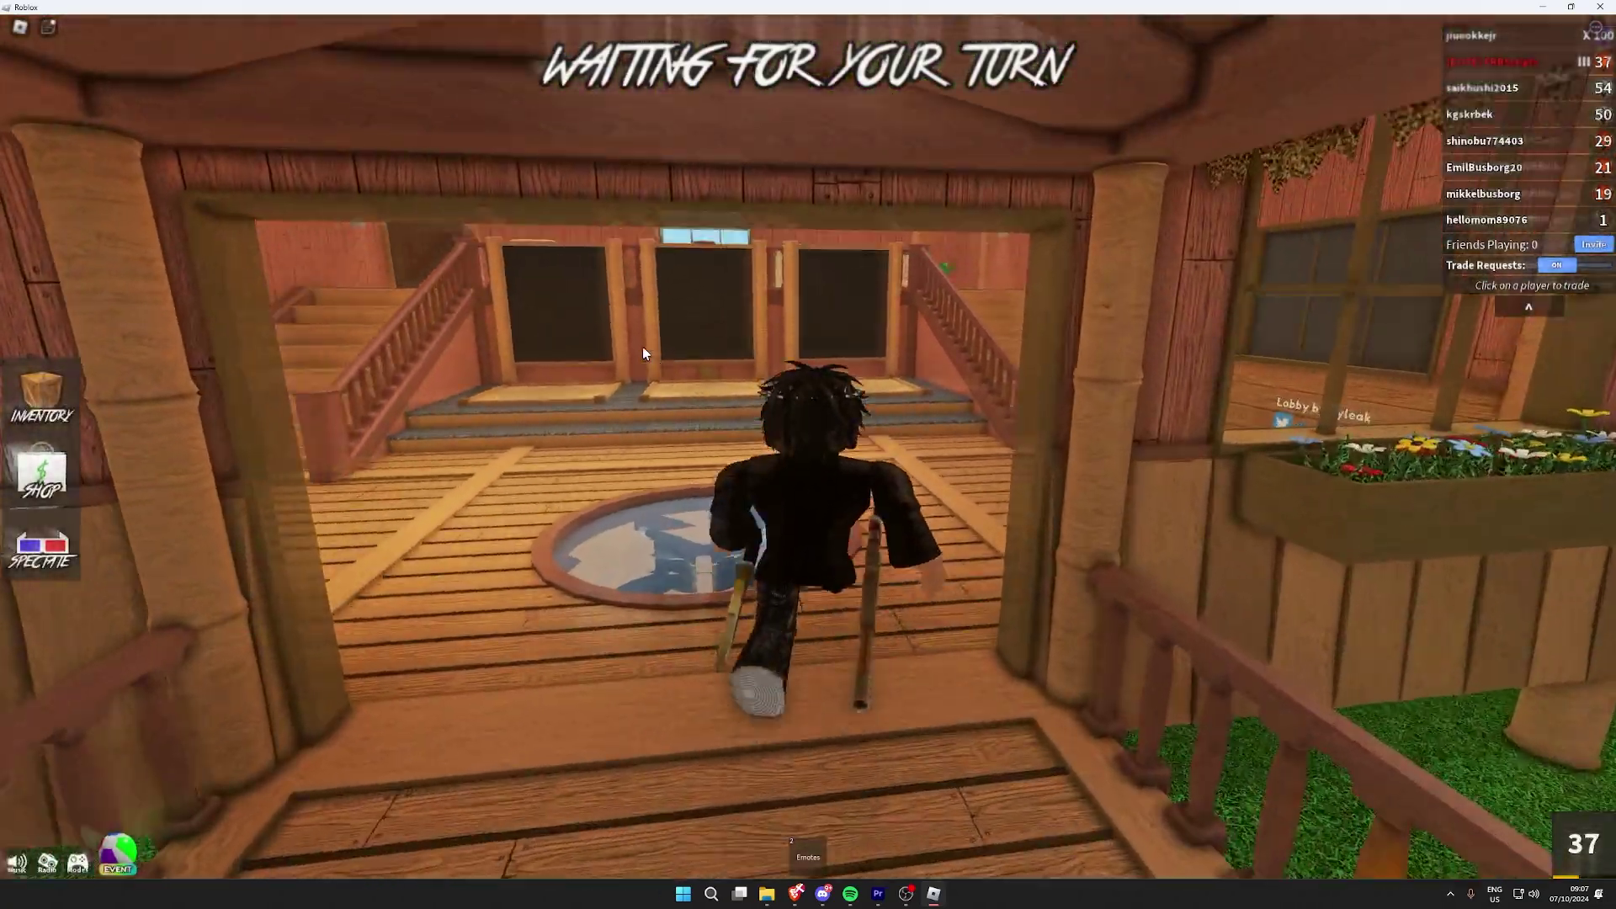
pyautogui.press('a')
pyautogui.hotkey('alt', 'F3')
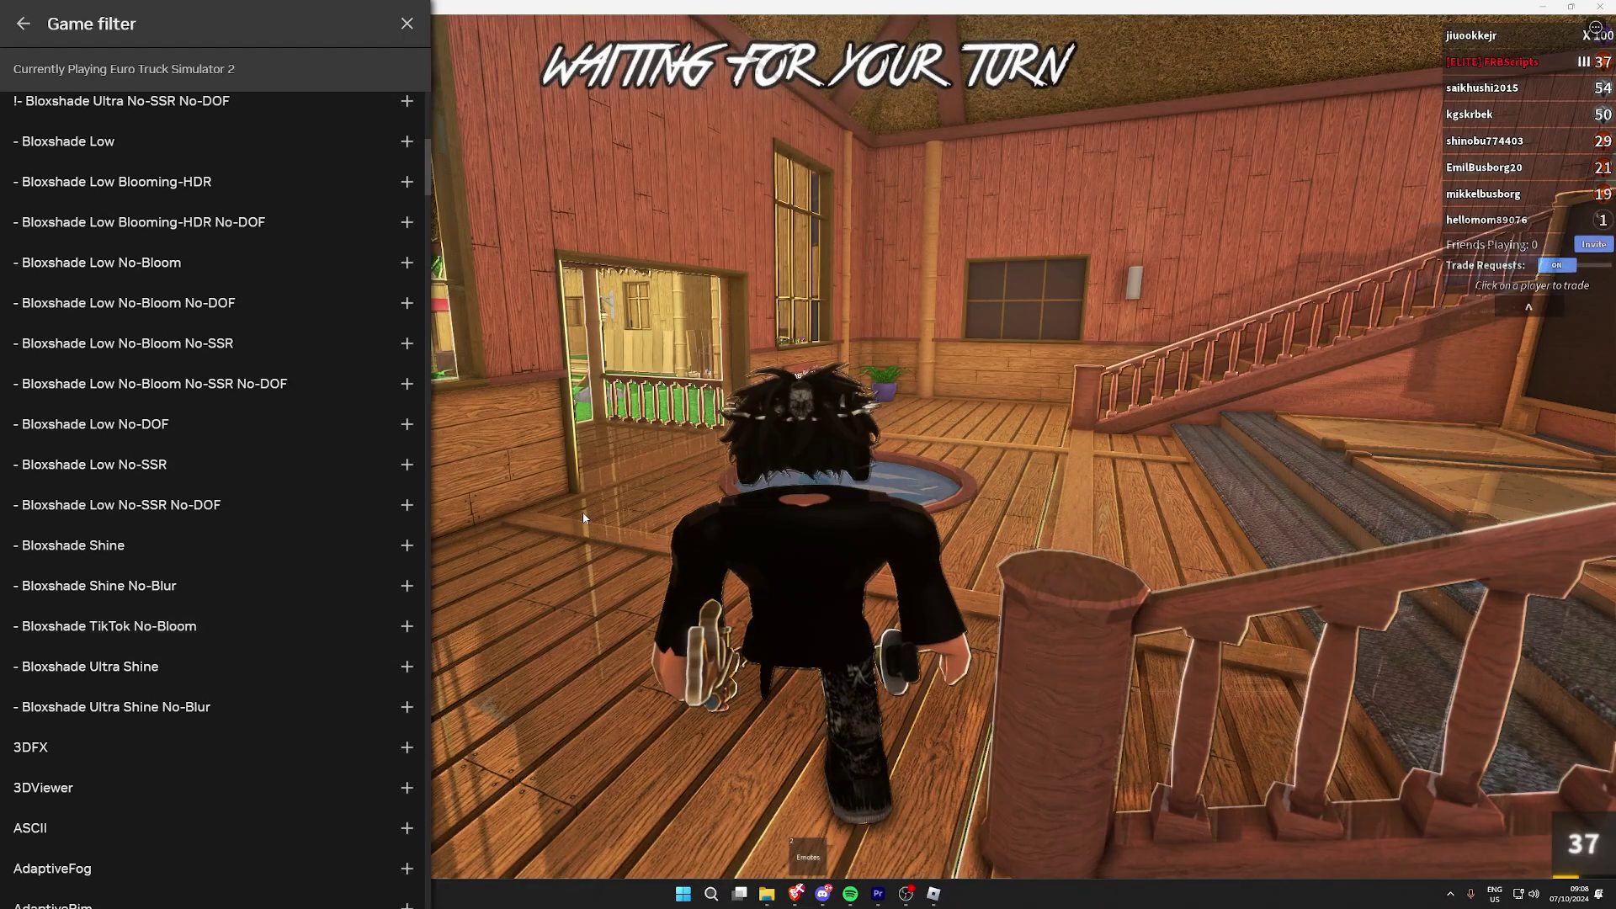
pyautogui.hotkey('alt', 'F3')
pyautogui.press('w')
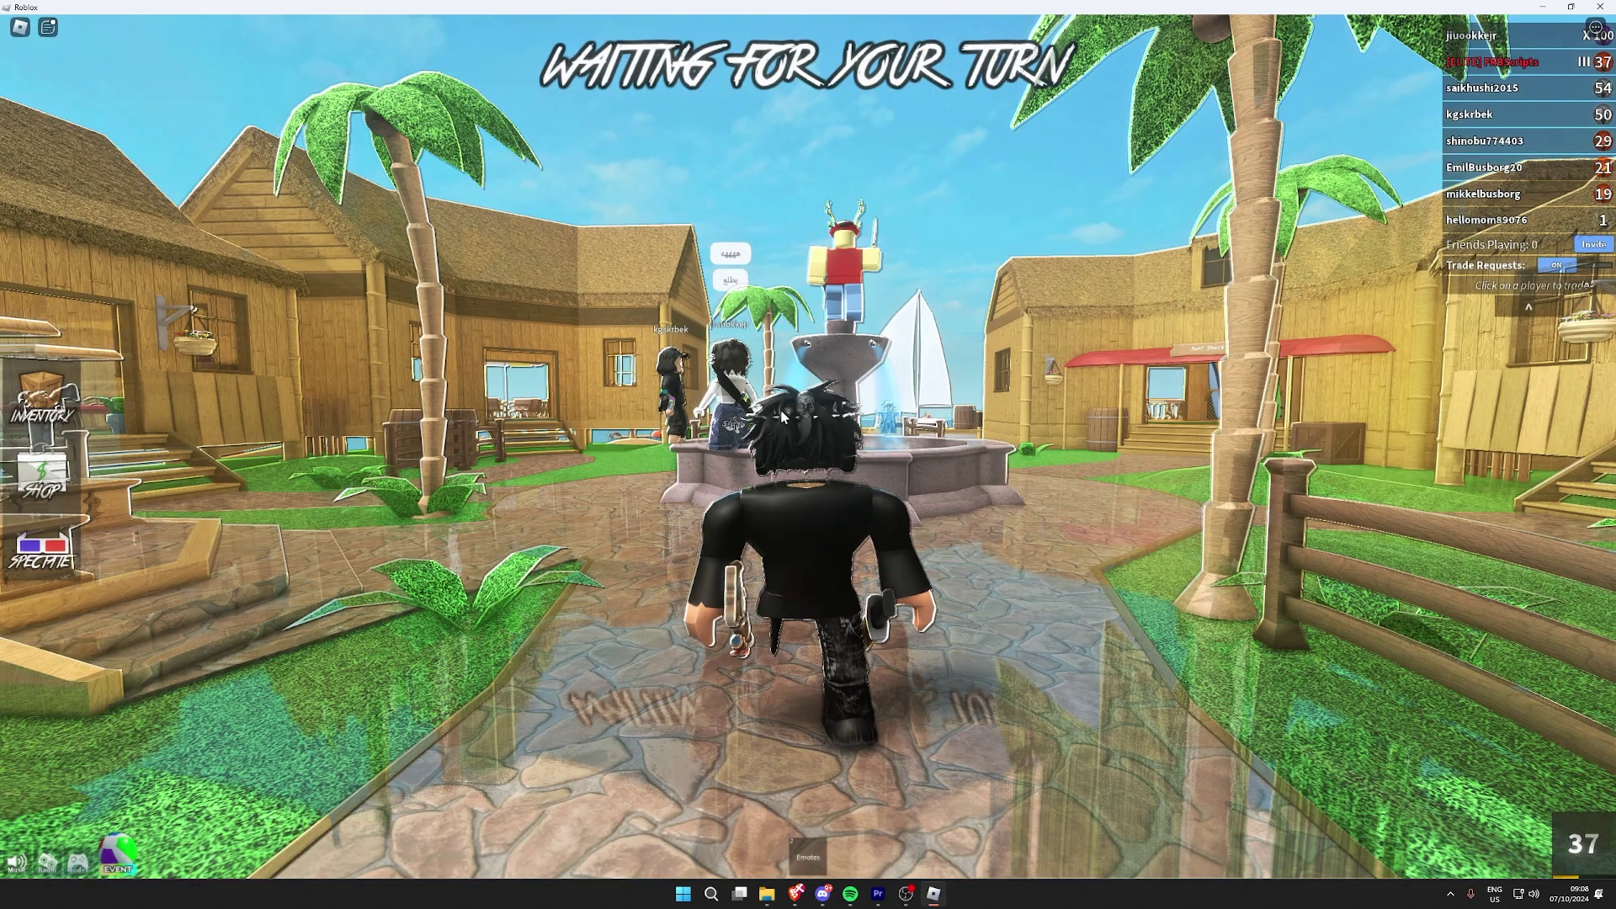
# Switch the game filter to the profile using Bloxshade TikTok and close the overlay
pyautogui.hotkey('alt', 'z')
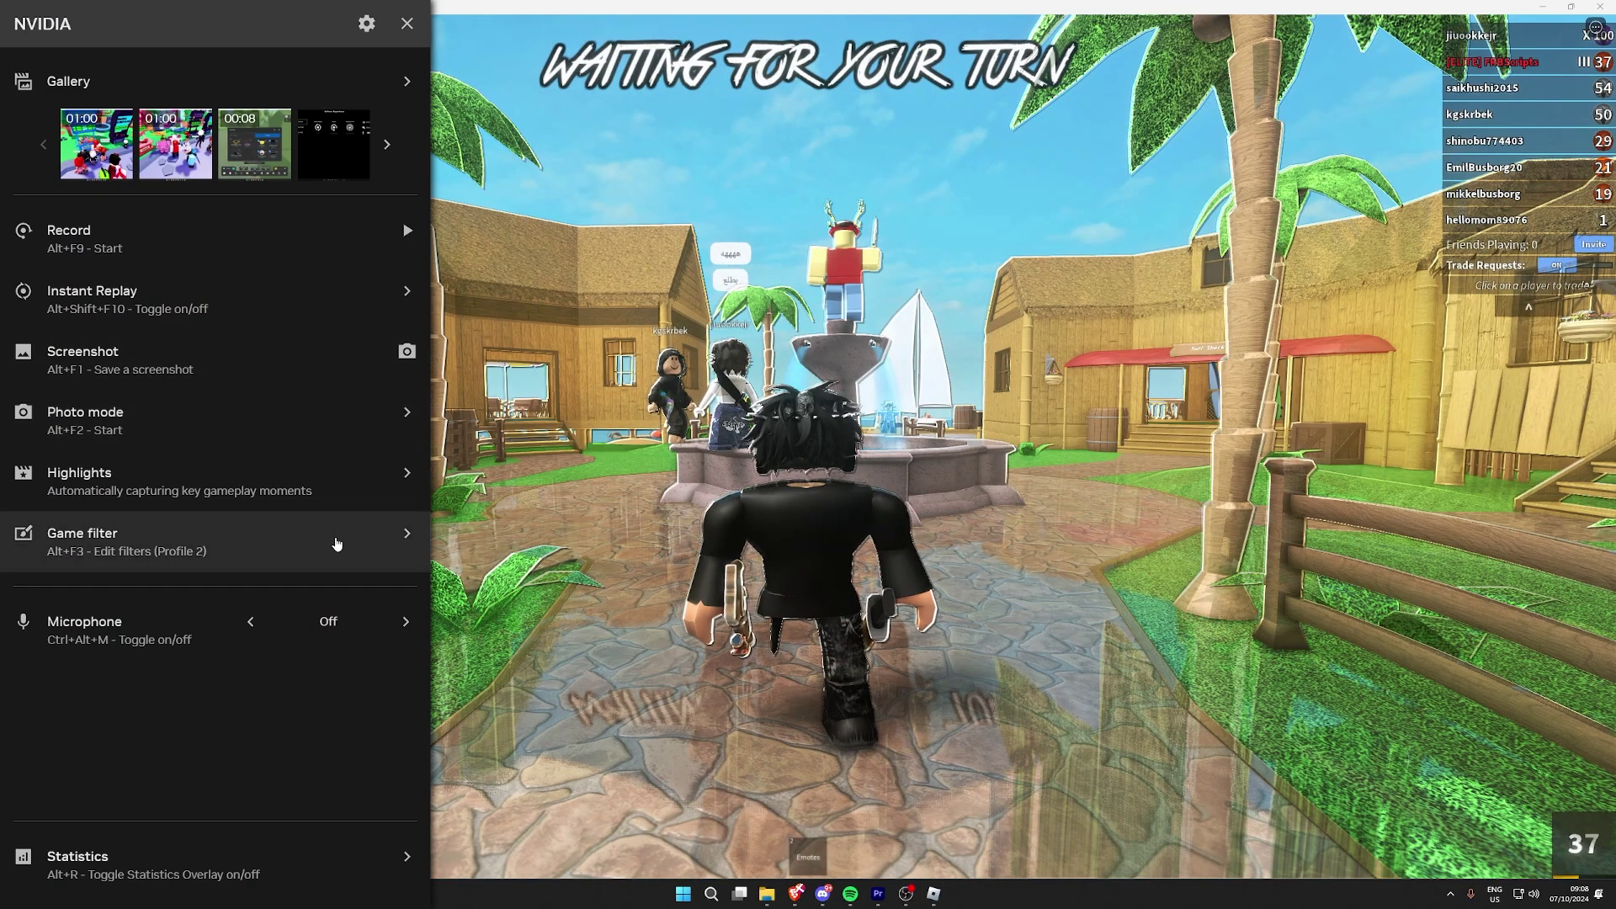
pyautogui.click(337, 546)
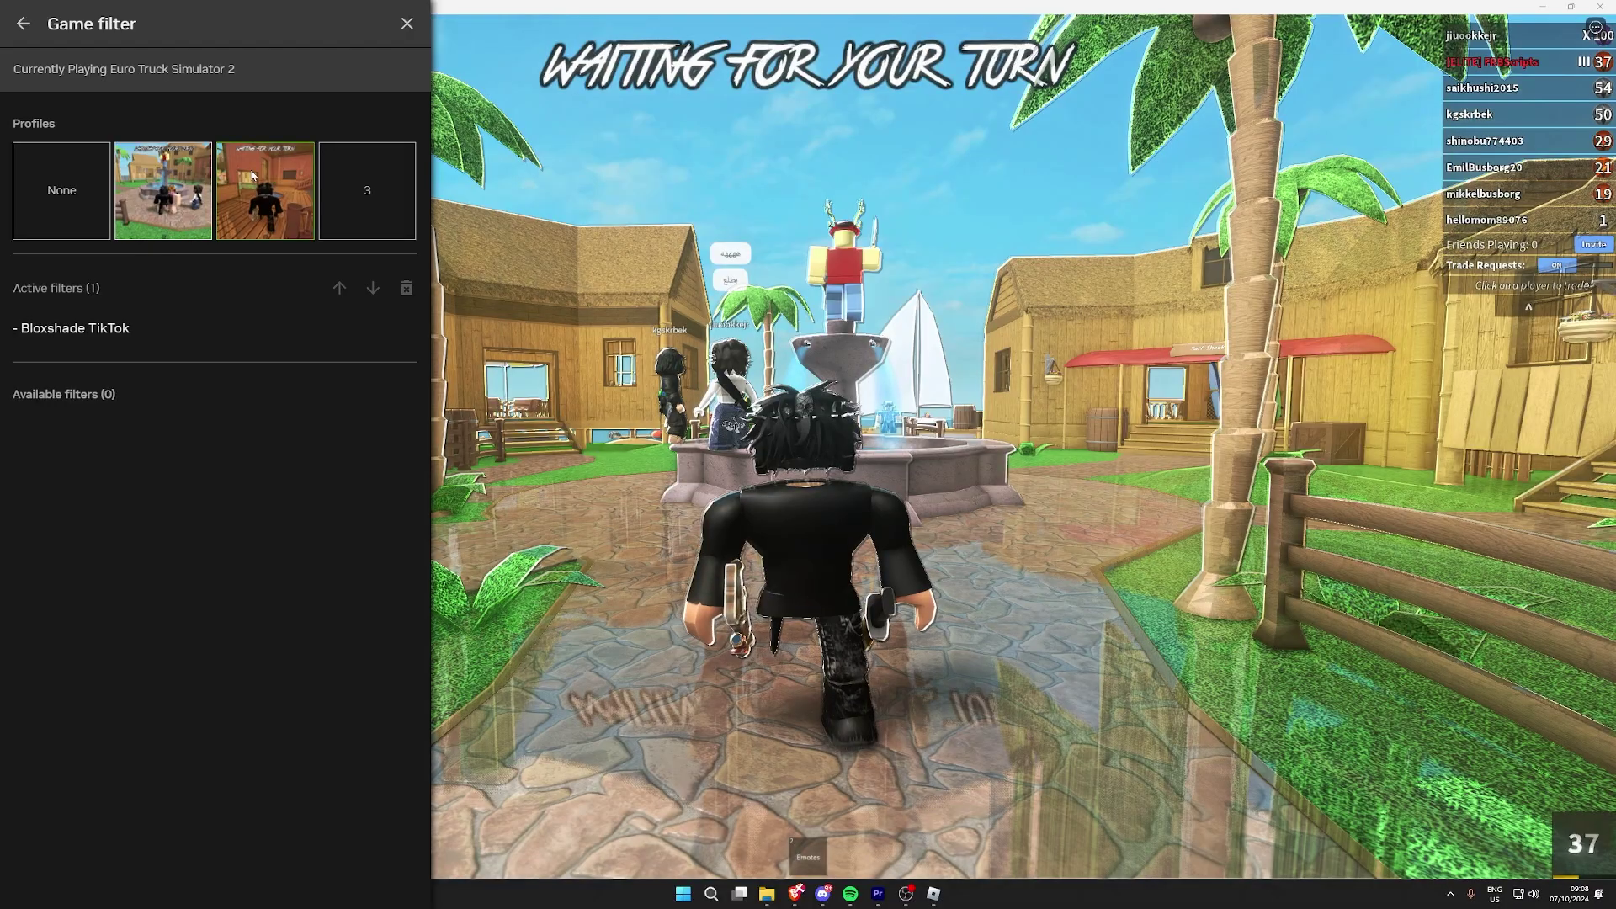
pyautogui.click(252, 176)
pyautogui.scroll(-5, 199, 498)
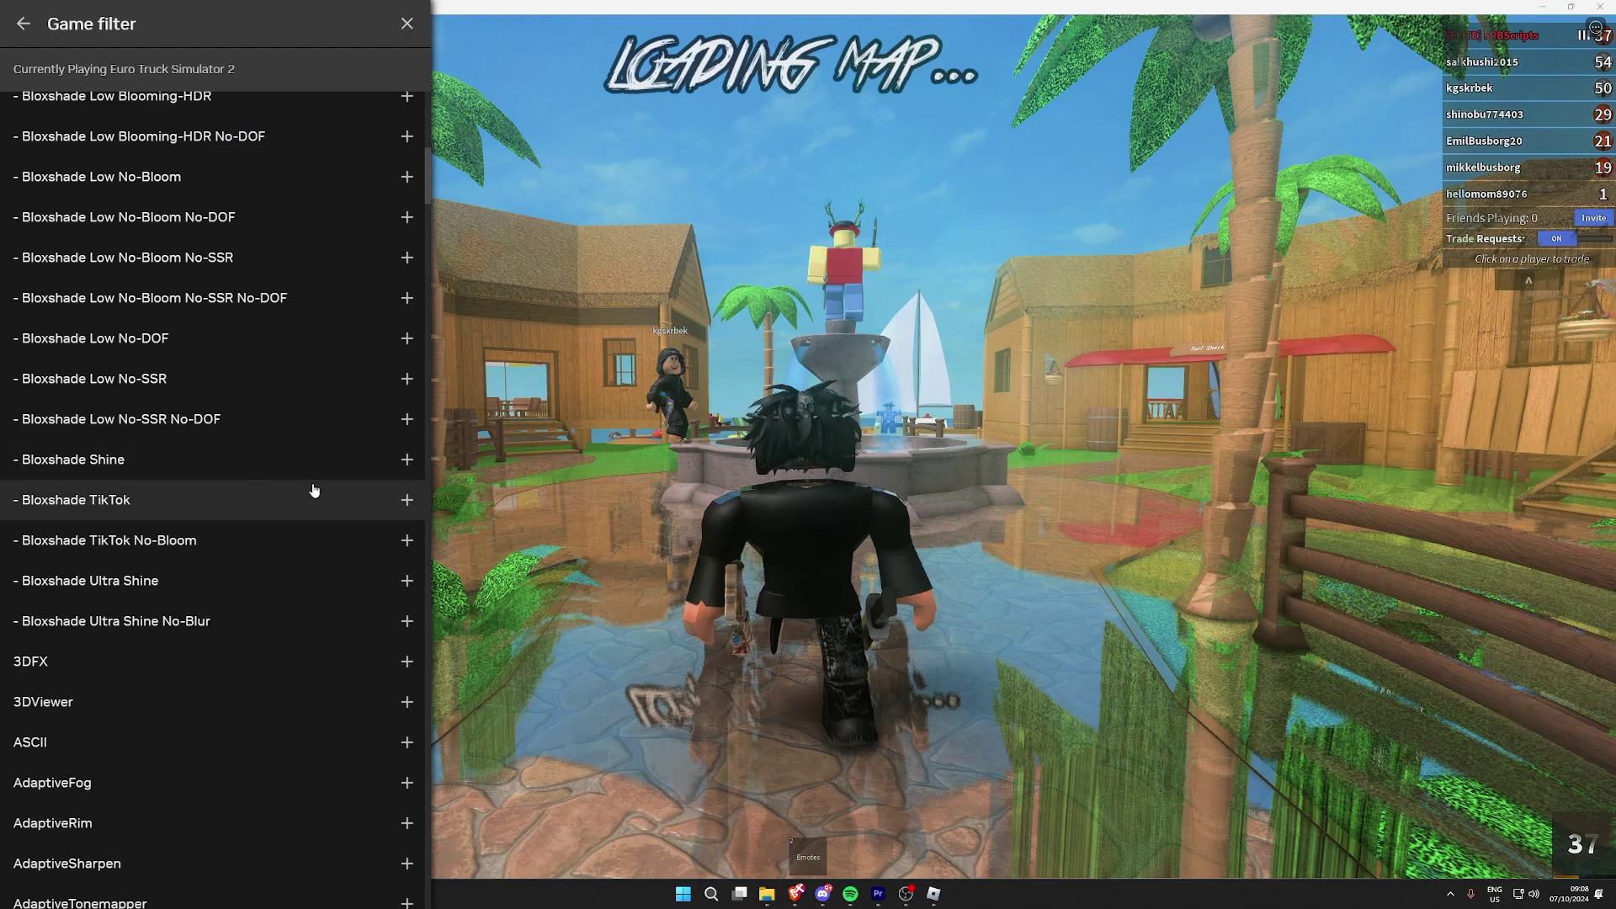
pyautogui.hotkey('alt', 'z')
# Run past the fountain and down the hallway toward the stairs in the new round
pyautogui.press('w')
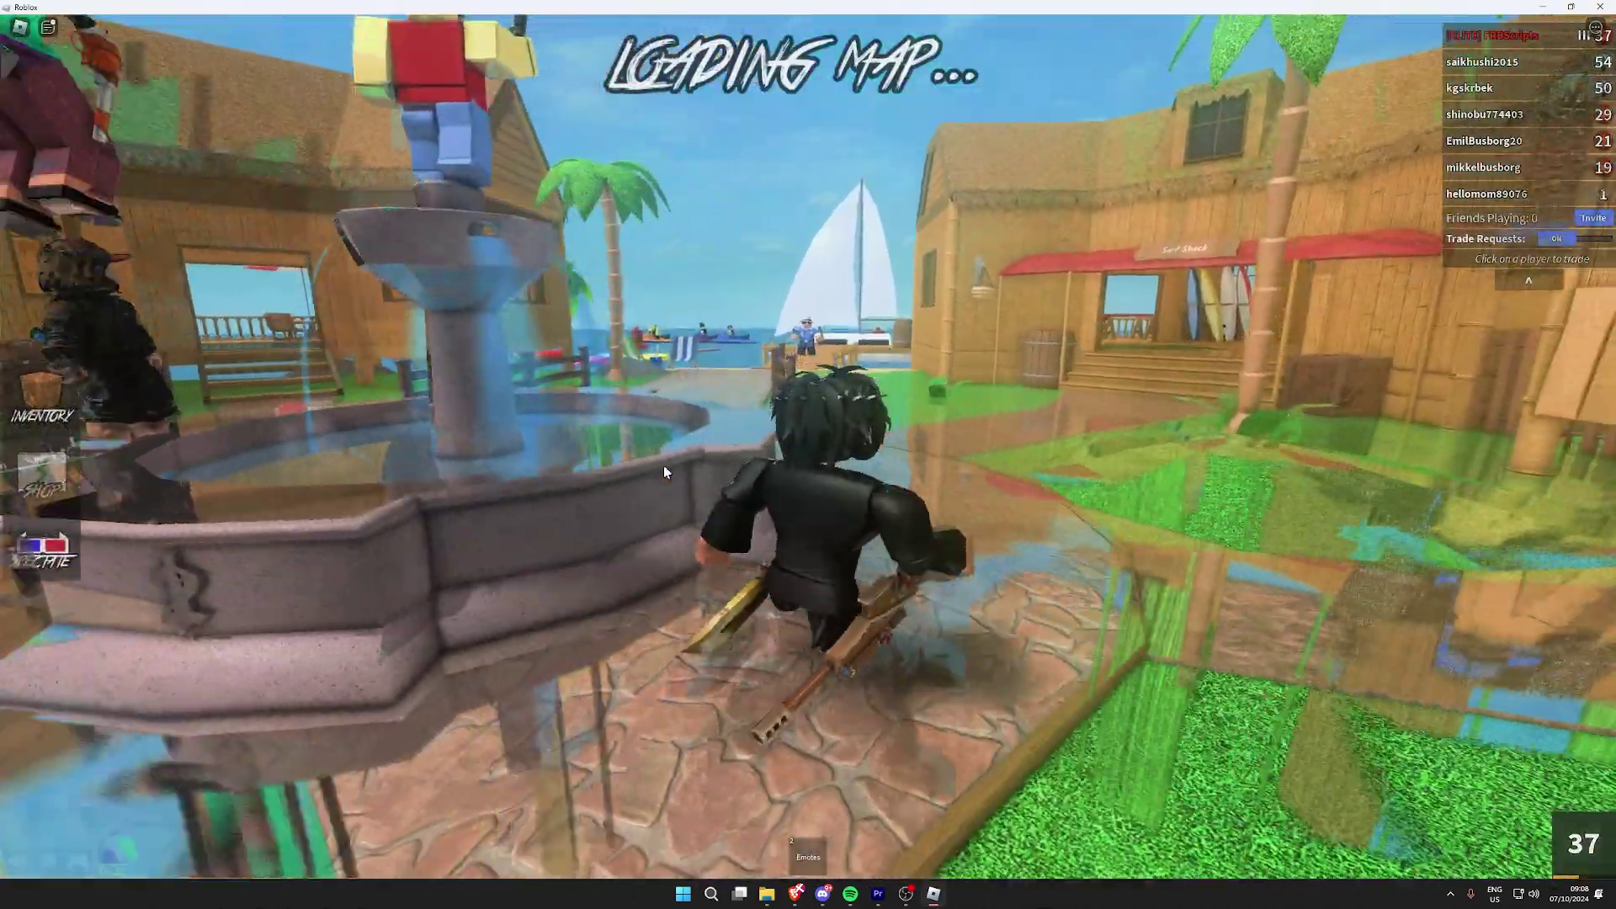
pyautogui.press('w')
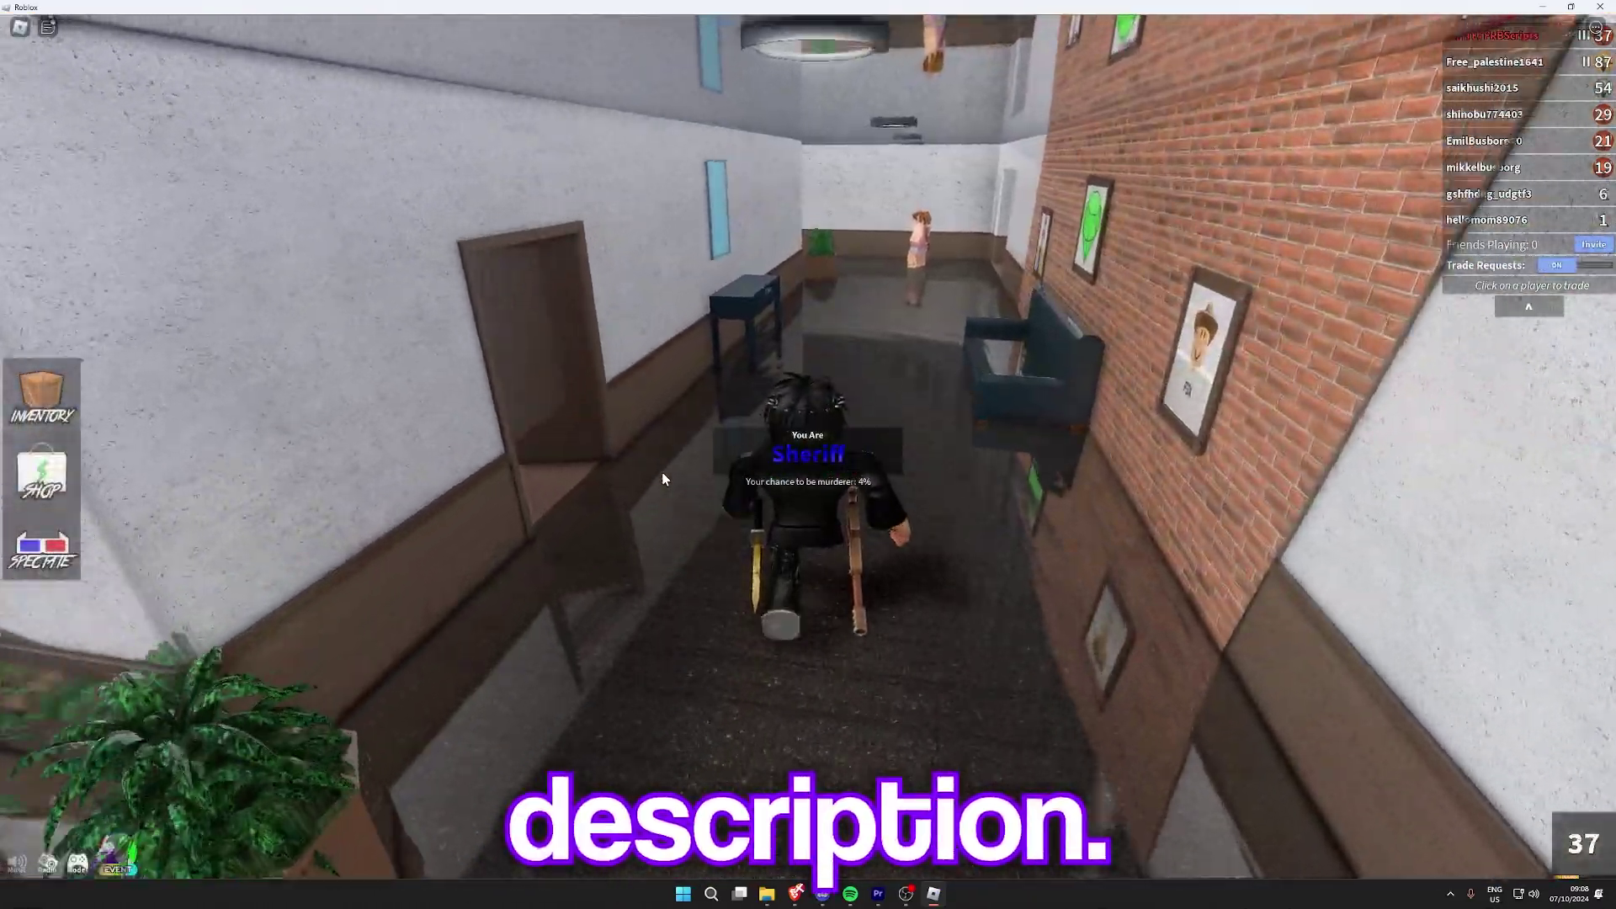
pyautogui.press('w')
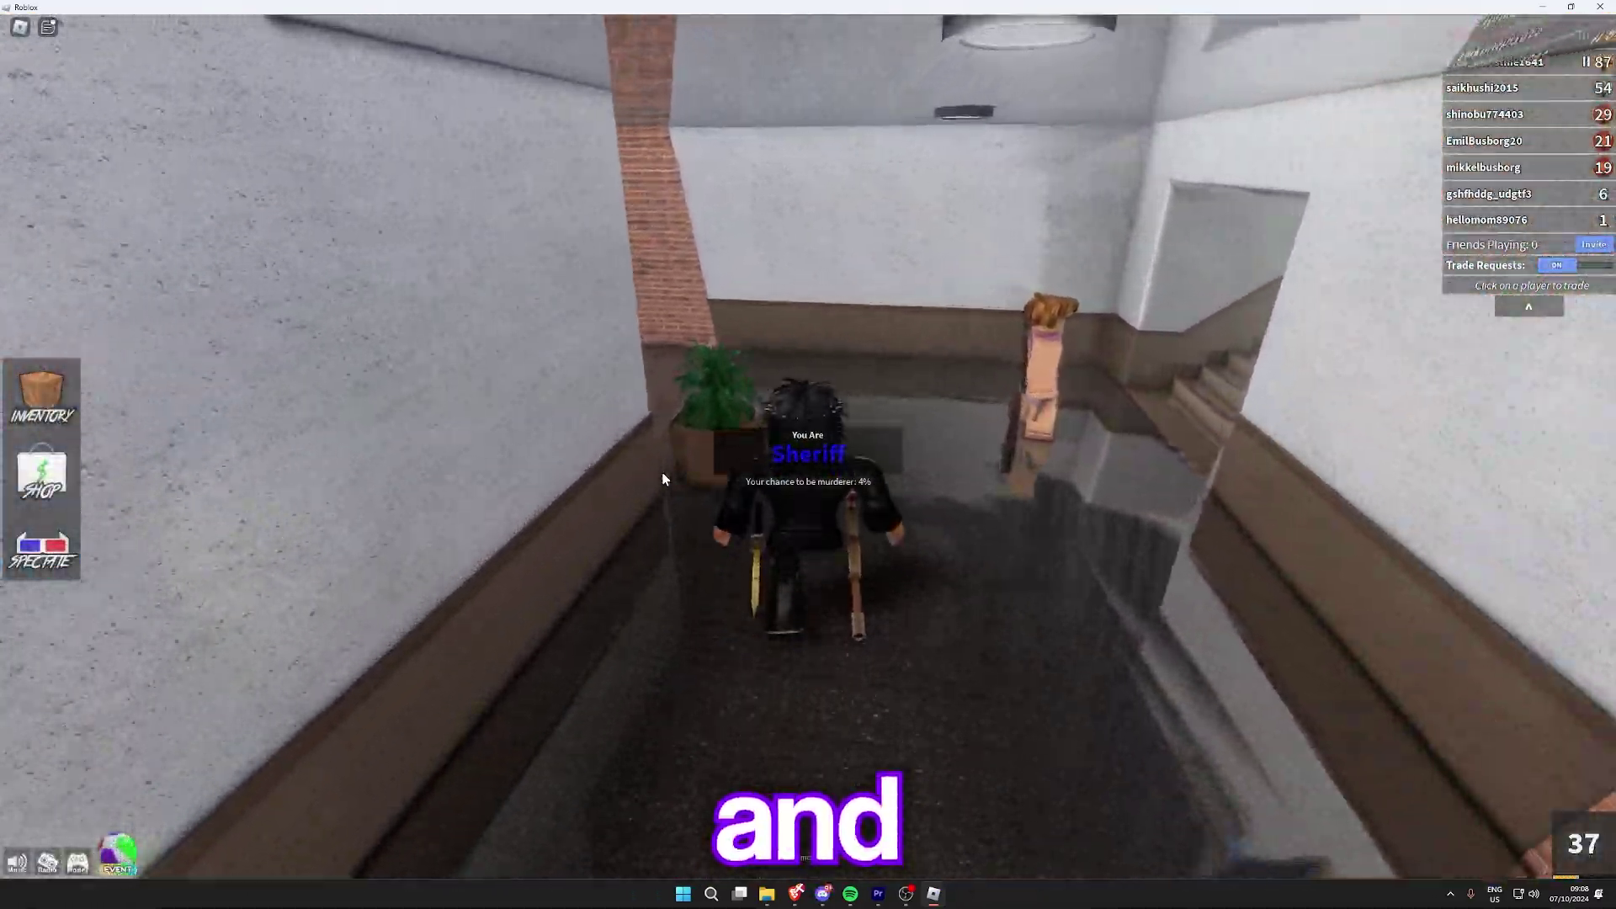